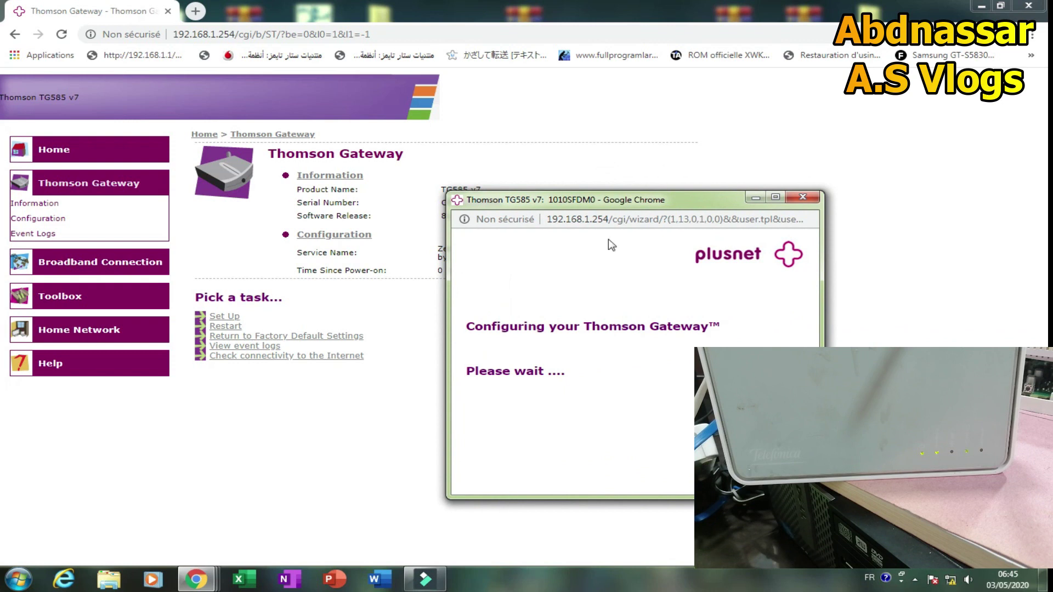
Dismiss the Plusnet configuration popup, view the Home overview, and minimise Chrome to show the desktop.
drag(641, 198, 583, 202)
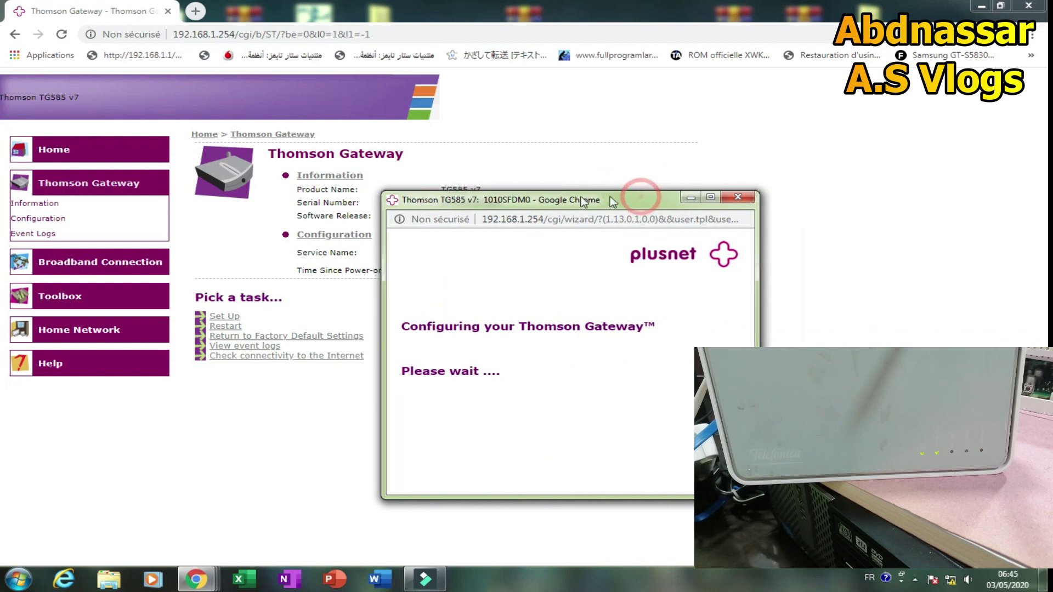
click(735, 197)
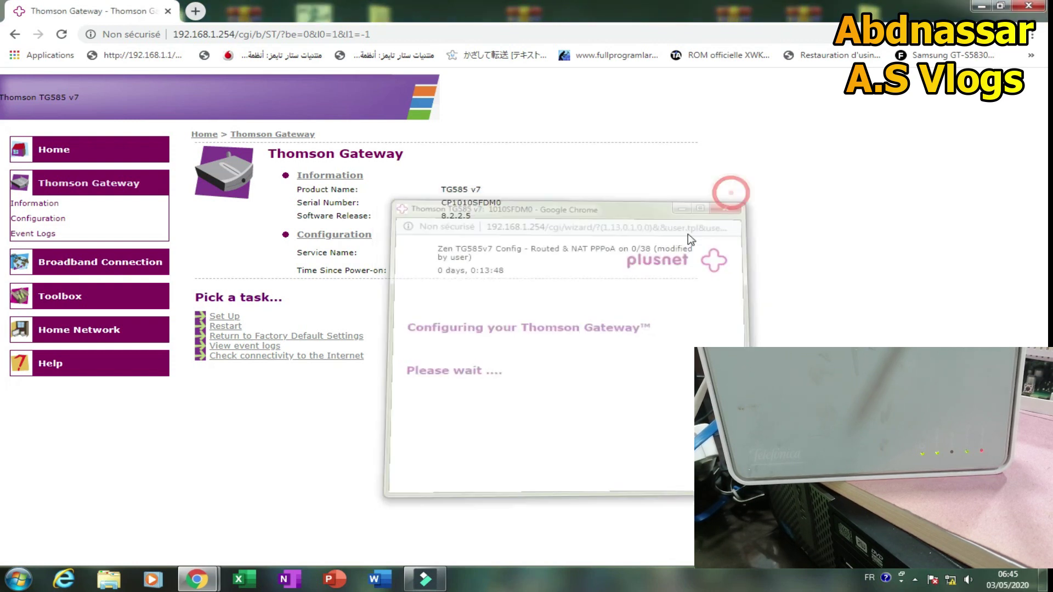
click(386, 419)
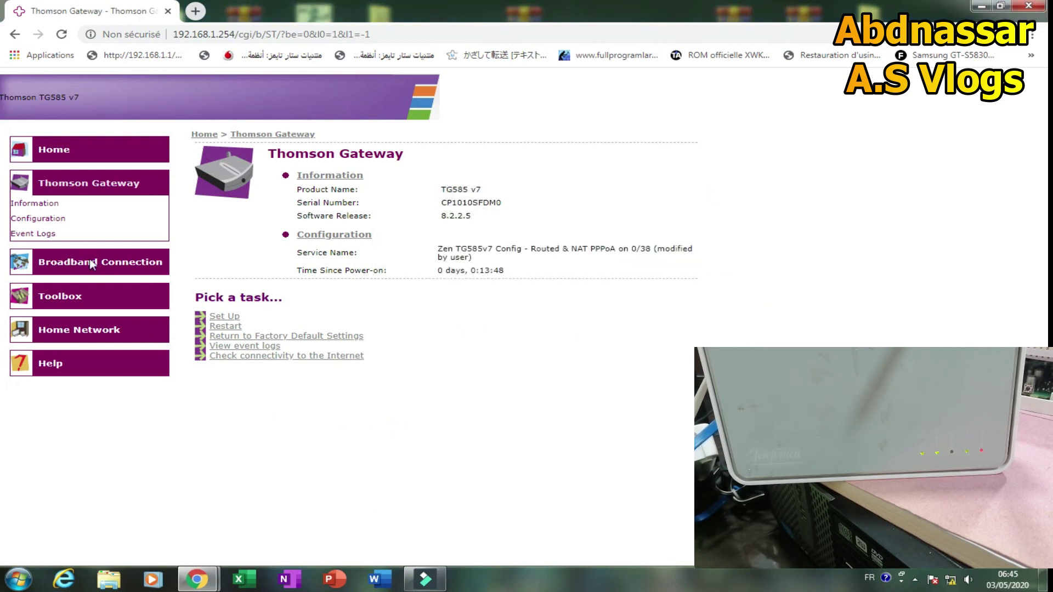
click(58, 152)
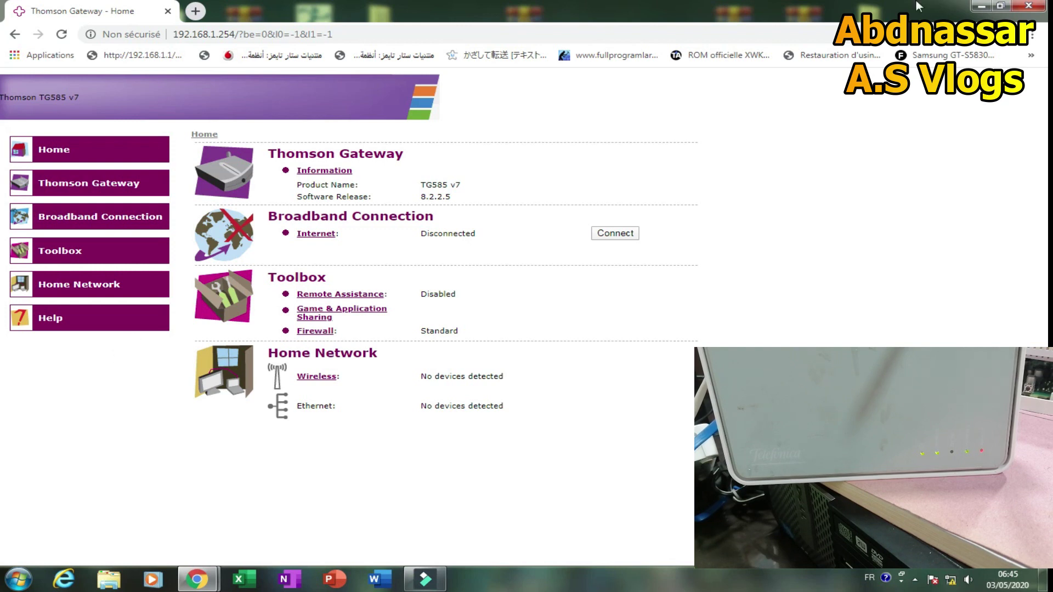
click(979, 6)
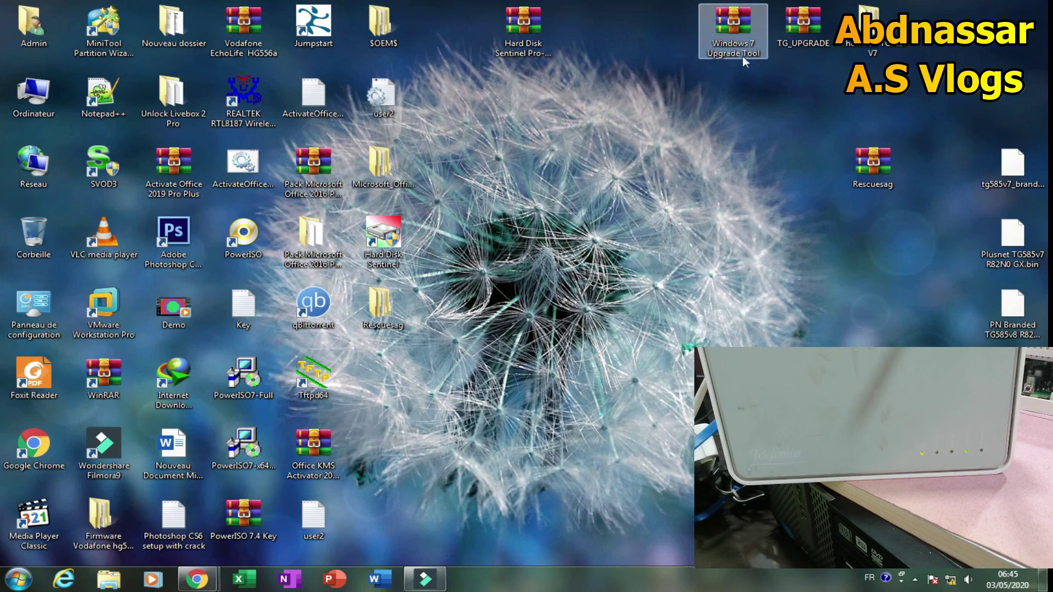
Run setup.exe from the Windows 7 Upgrade Tool.zip archive and choose 'Mettre à niveau votre Thomson Gateway'.
double_click(723, 45)
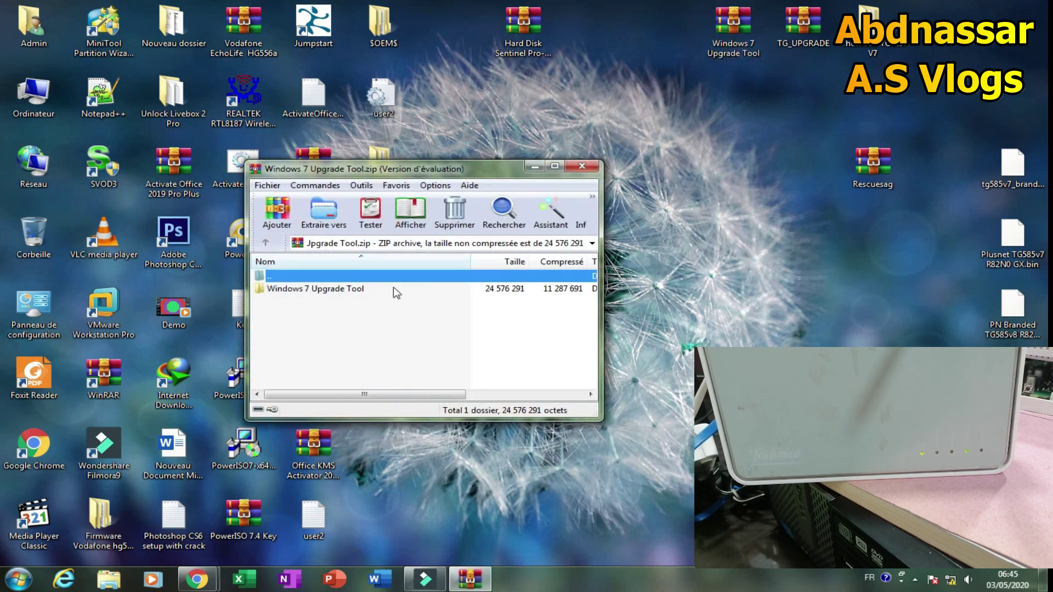
double_click(332, 293)
scroll(326, 312, down, 3)
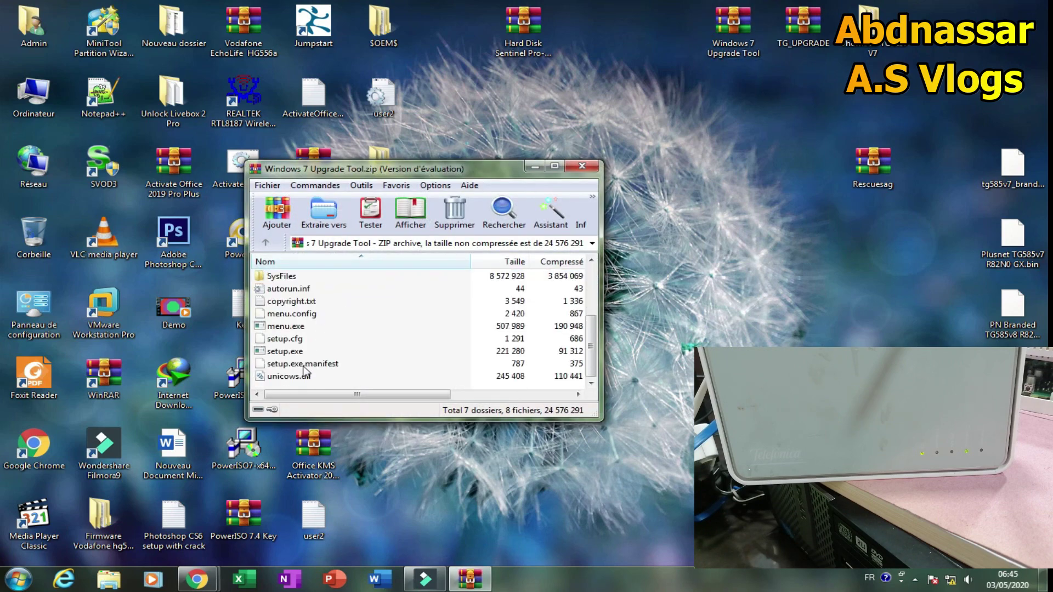
click(285, 352)
double_click(285, 352)
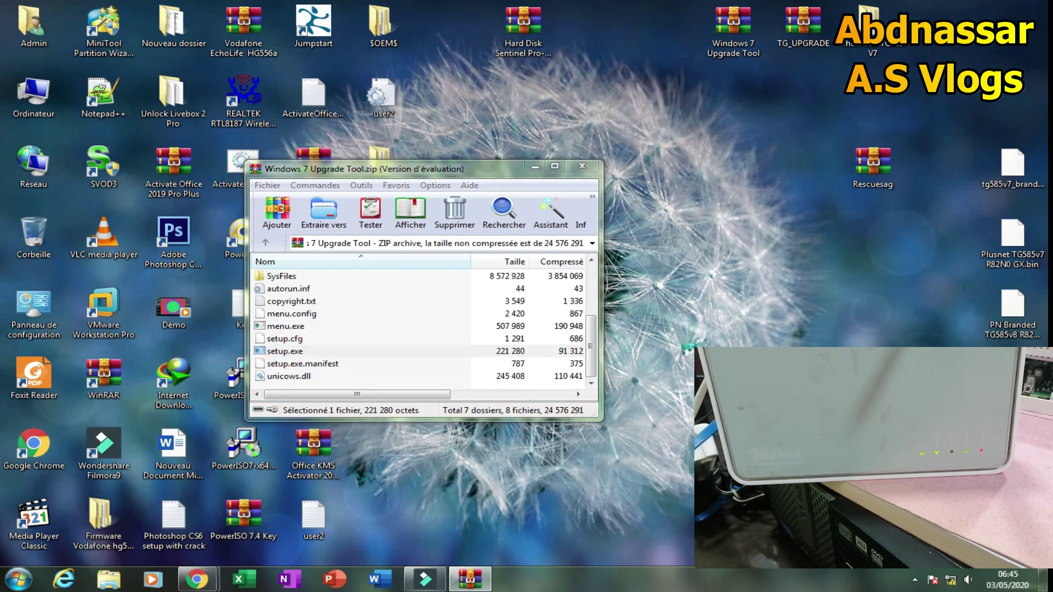
click(533, 306)
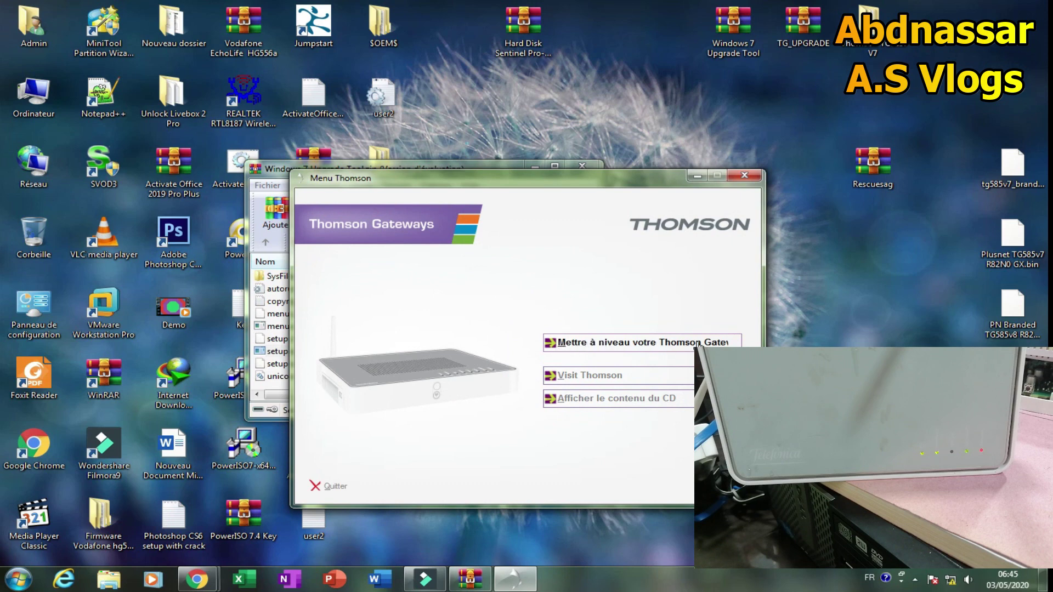
click(614, 345)
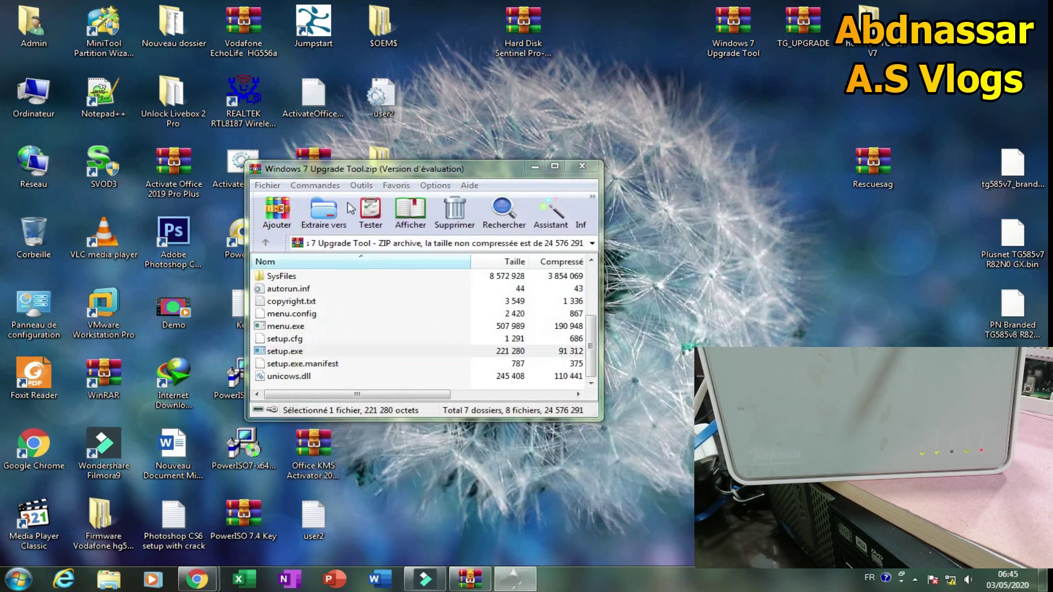
click(307, 169)
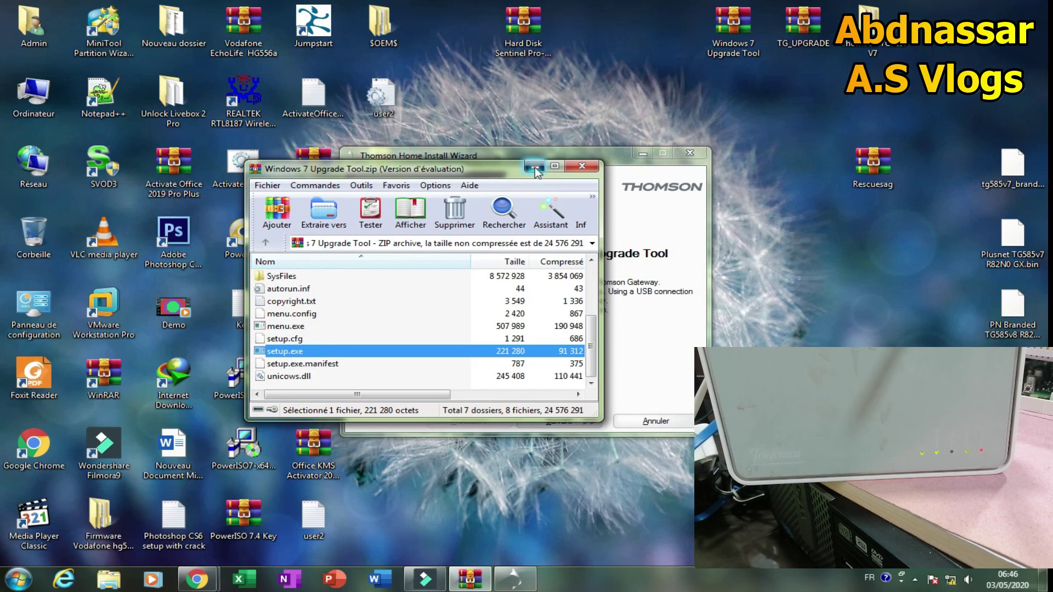
Minimise WinRAR, reposition the upgrade wizard, and continue past its welcome page.
click(535, 169)
drag(527, 159, 475, 119)
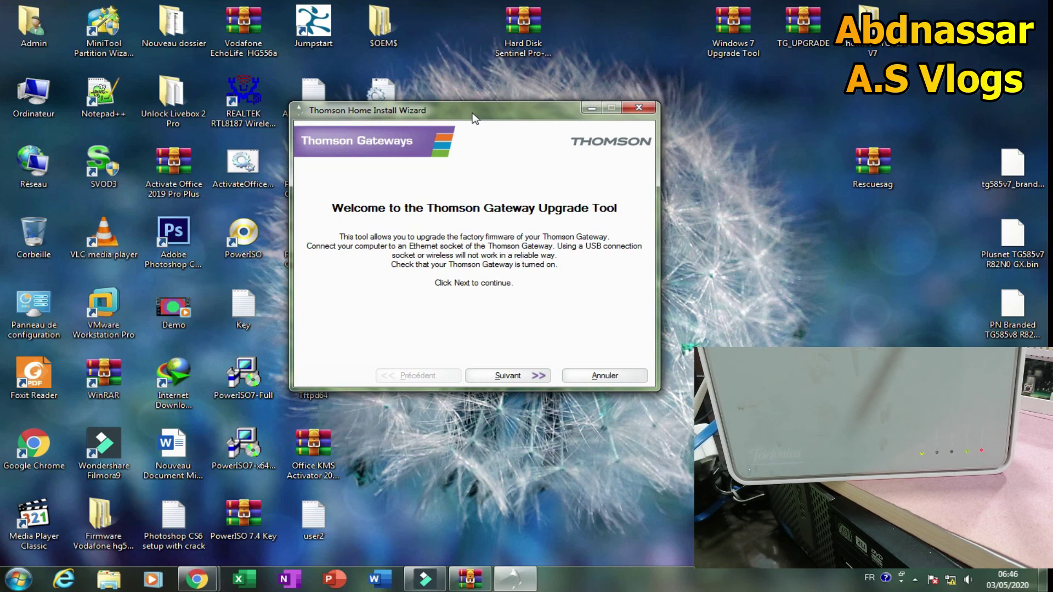
click(508, 377)
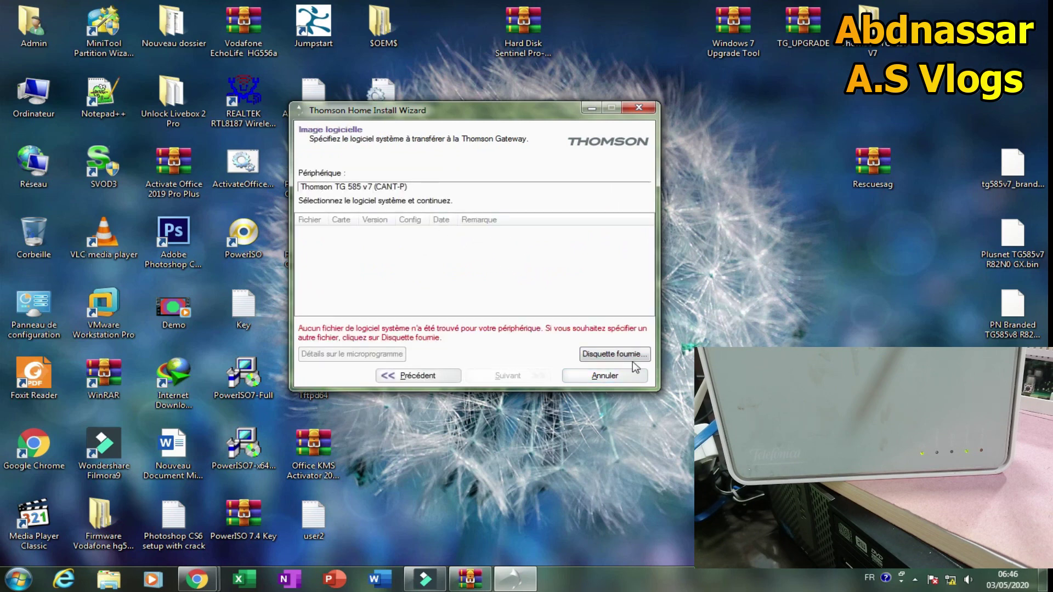
Supply tg585v7_branded.bin from the Desktop as the firmware image and select it in the list.
click(613, 356)
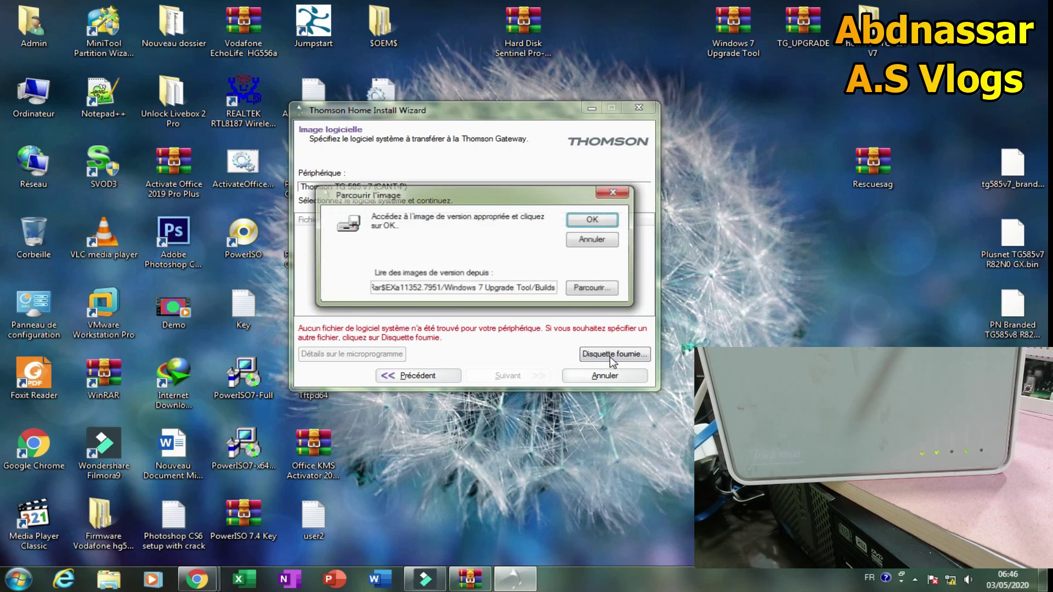
click(605, 298)
drag(615, 221, 518, 190)
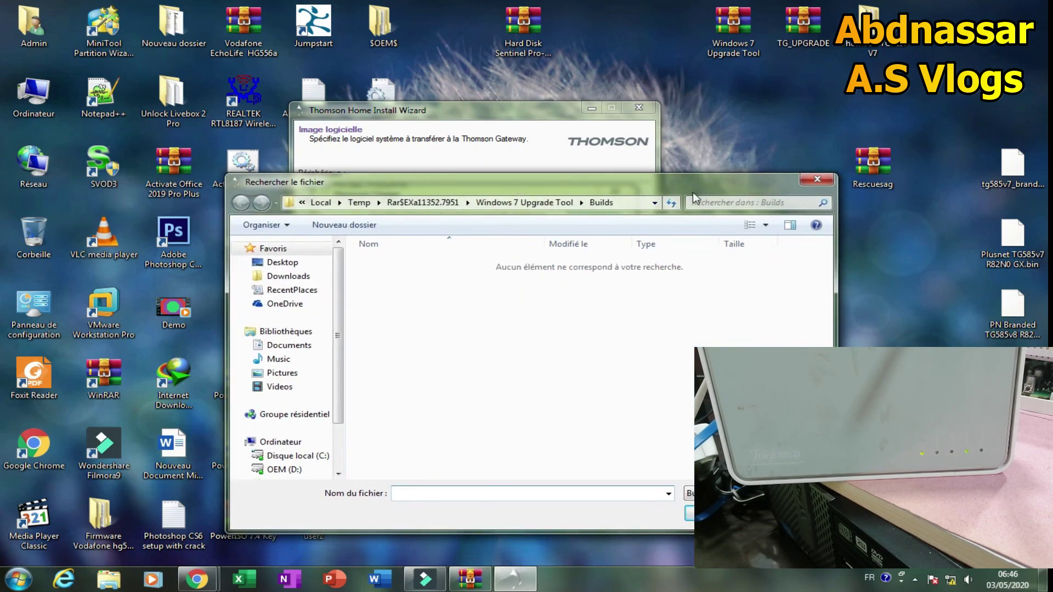
drag(971, 138, 1017, 351)
click(971, 99)
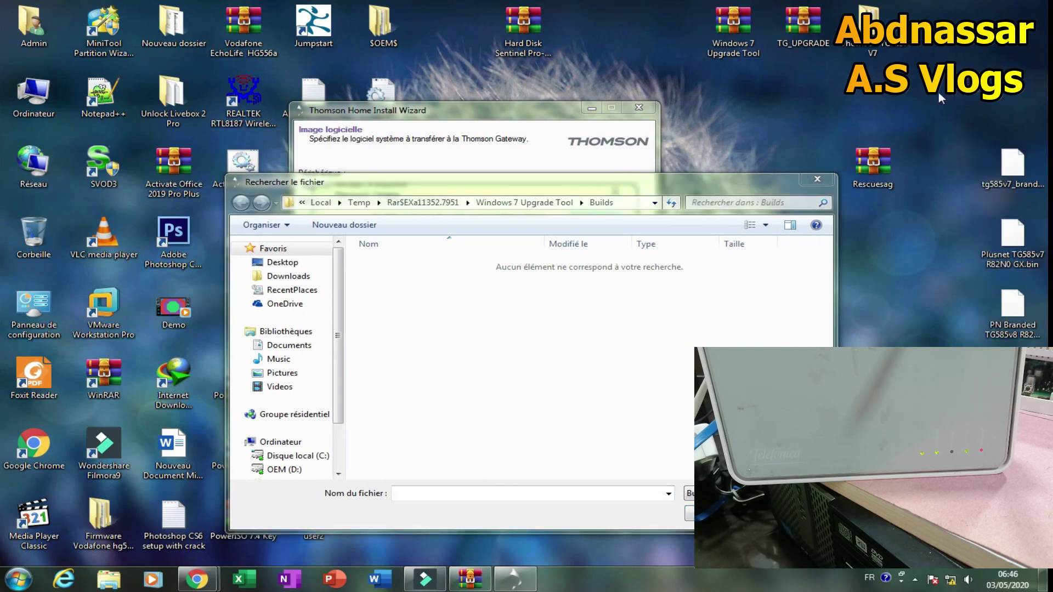
click(1012, 170)
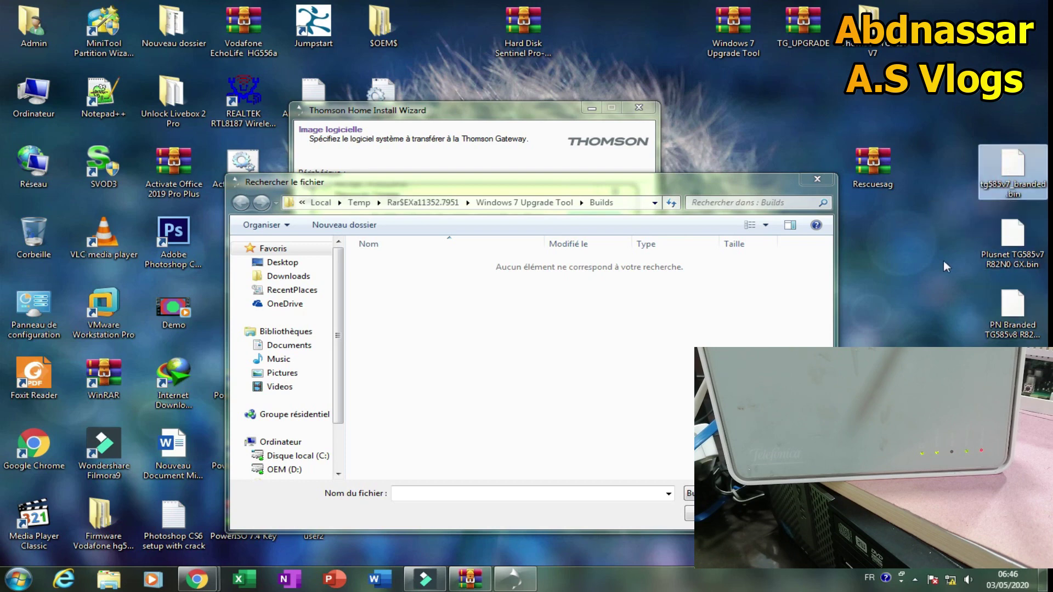
click(281, 263)
drag(828, 272, 827, 310)
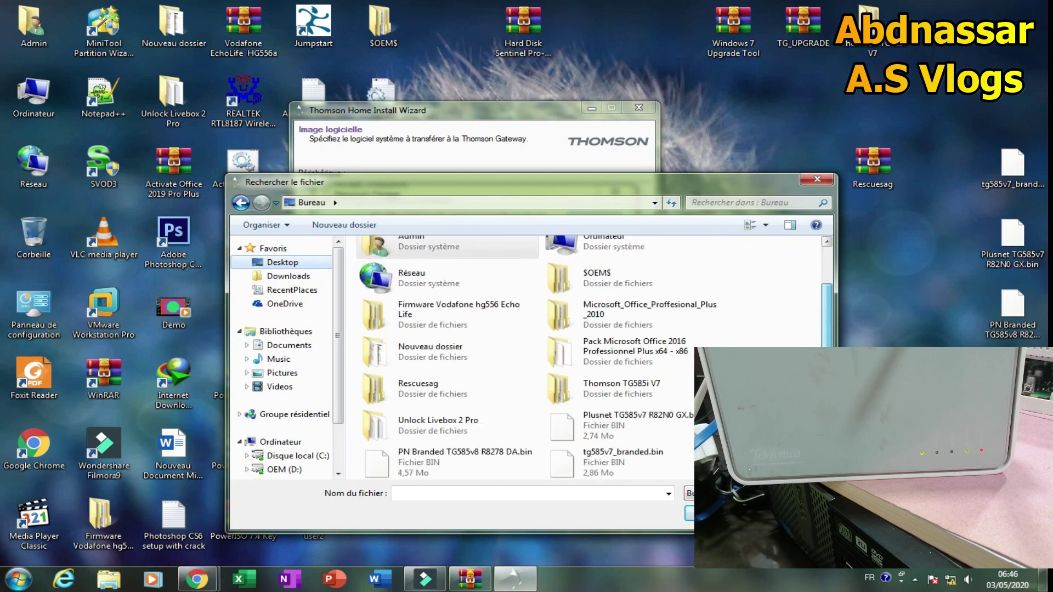
double_click(607, 459)
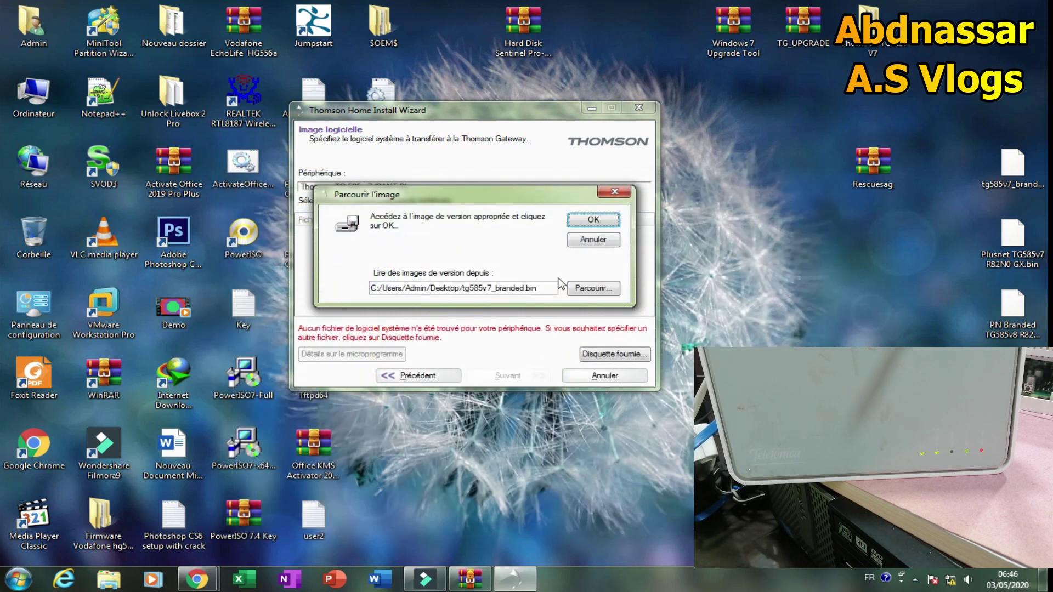
click(595, 220)
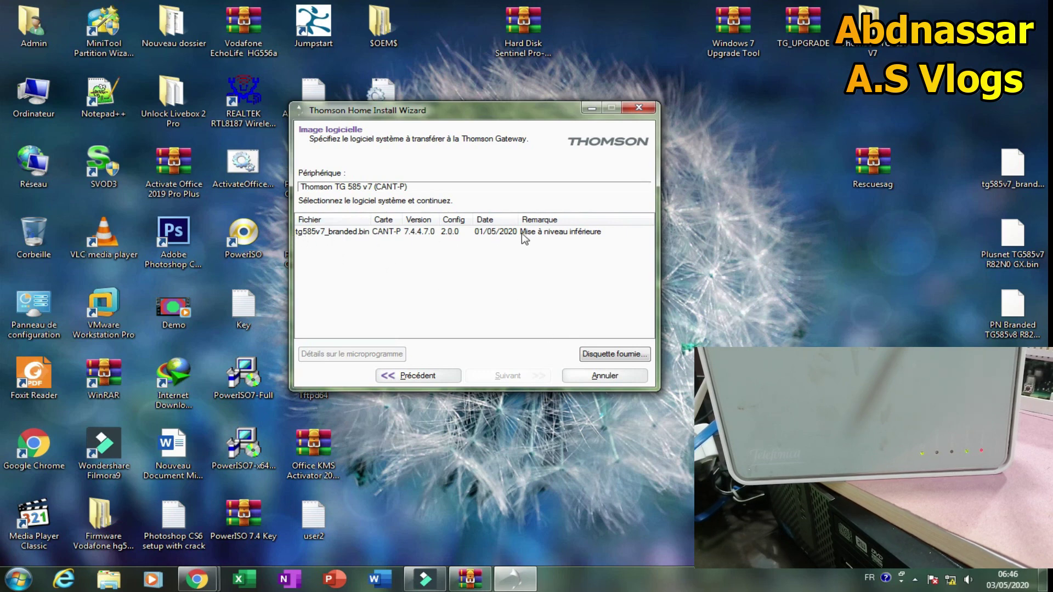
click(414, 234)
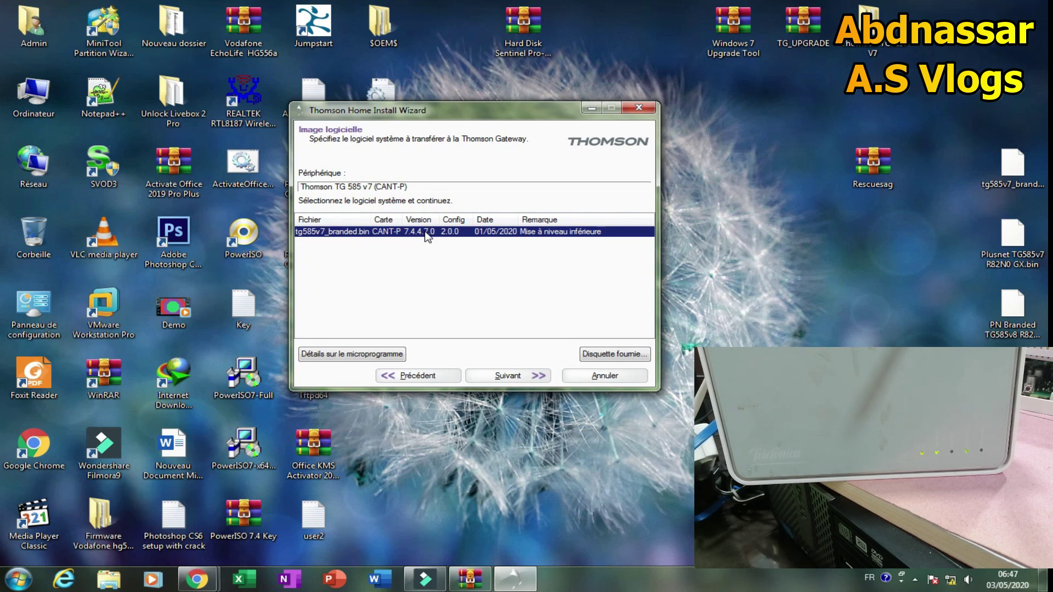
Flash tg585v7_branded.bin onto the gateway and wait until the upgrade reports success.
click(507, 378)
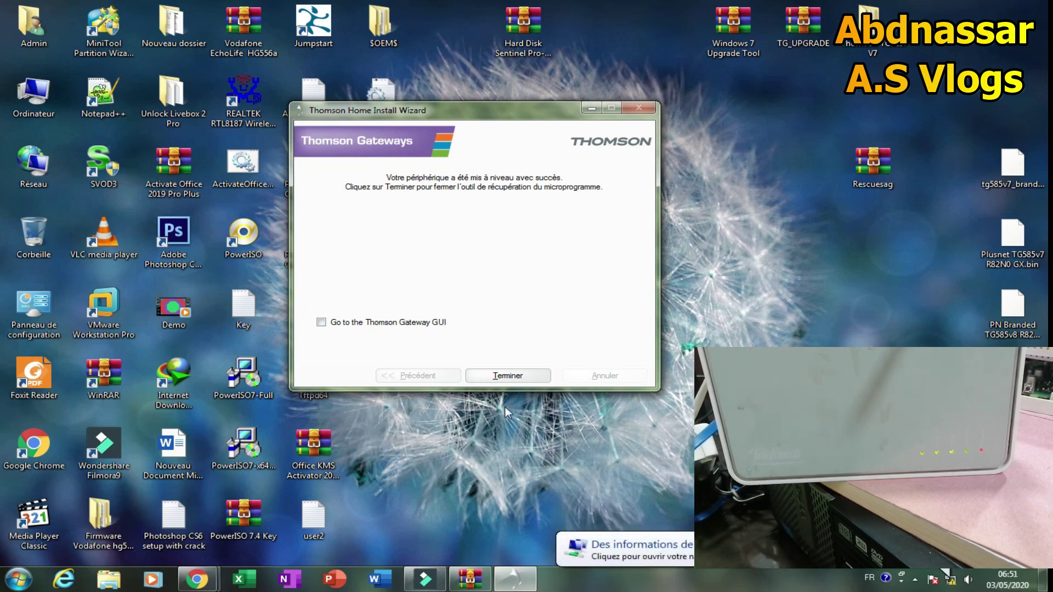
Close the upgrade wizard and Thomson menu, and bring the Chrome gateway window forward.
click(504, 376)
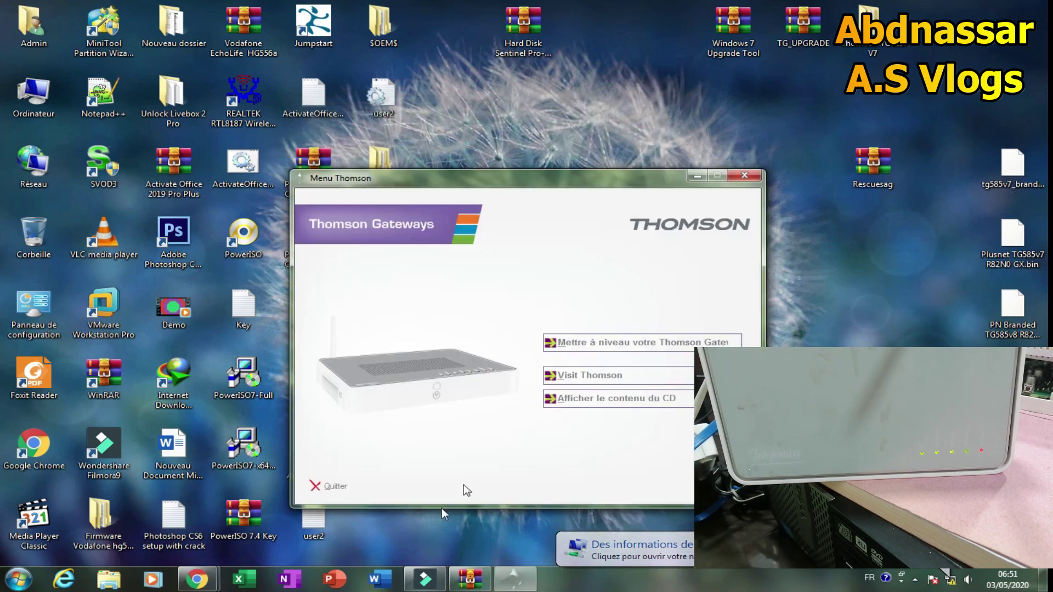
click(744, 175)
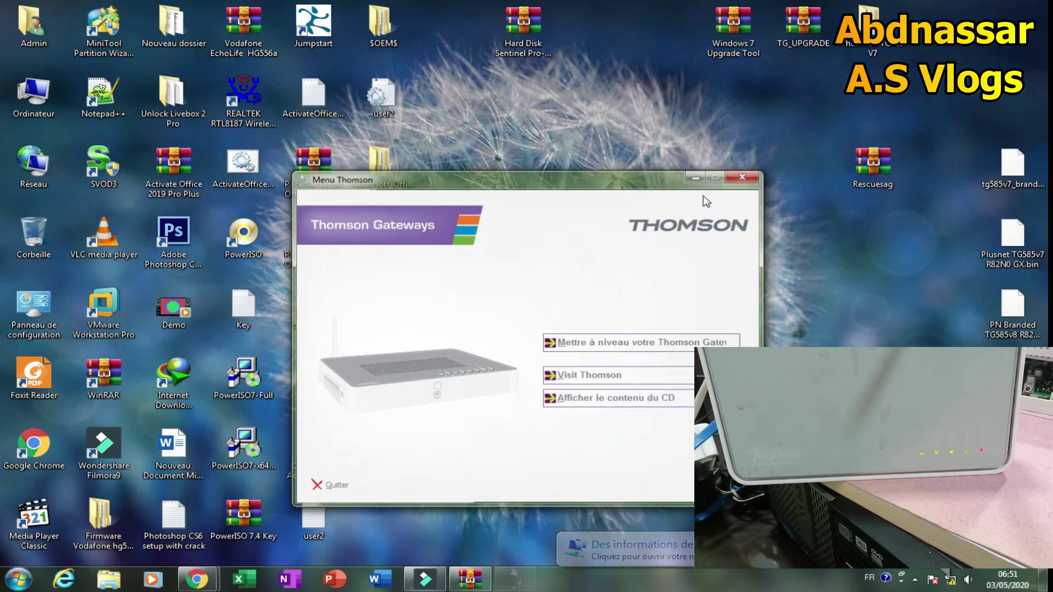
mouse_move(213, 588)
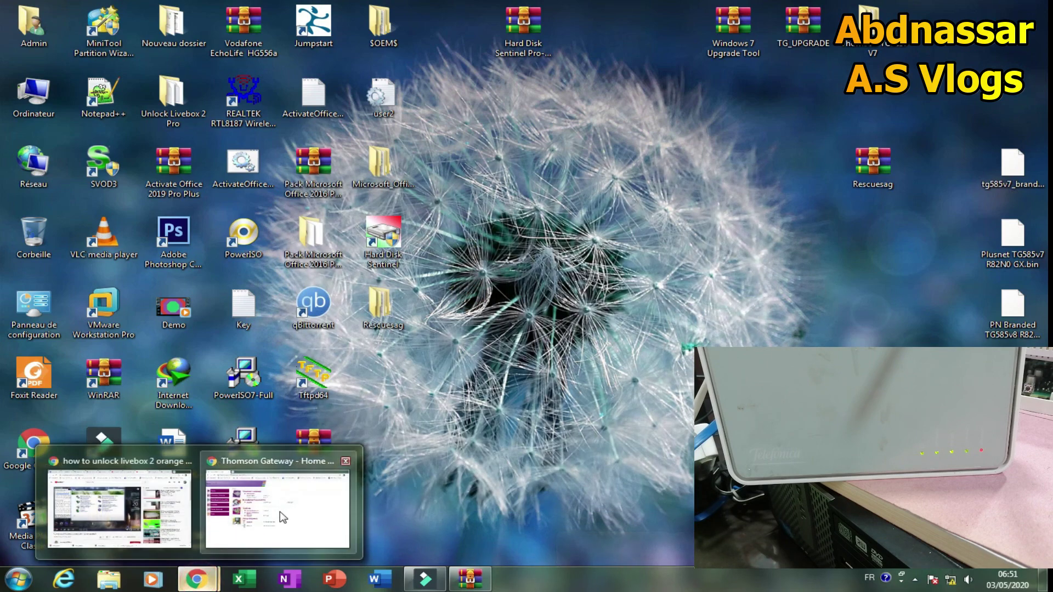
click(283, 527)
Reload the gateway Home page until it shows Software Release 7.4.4.7.
click(59, 36)
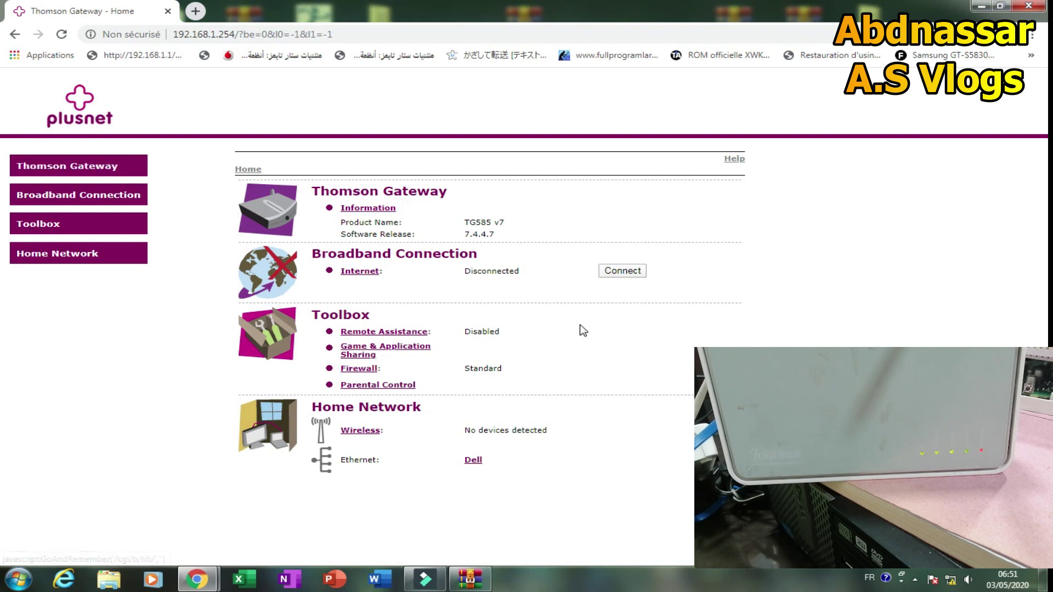
click(60, 35)
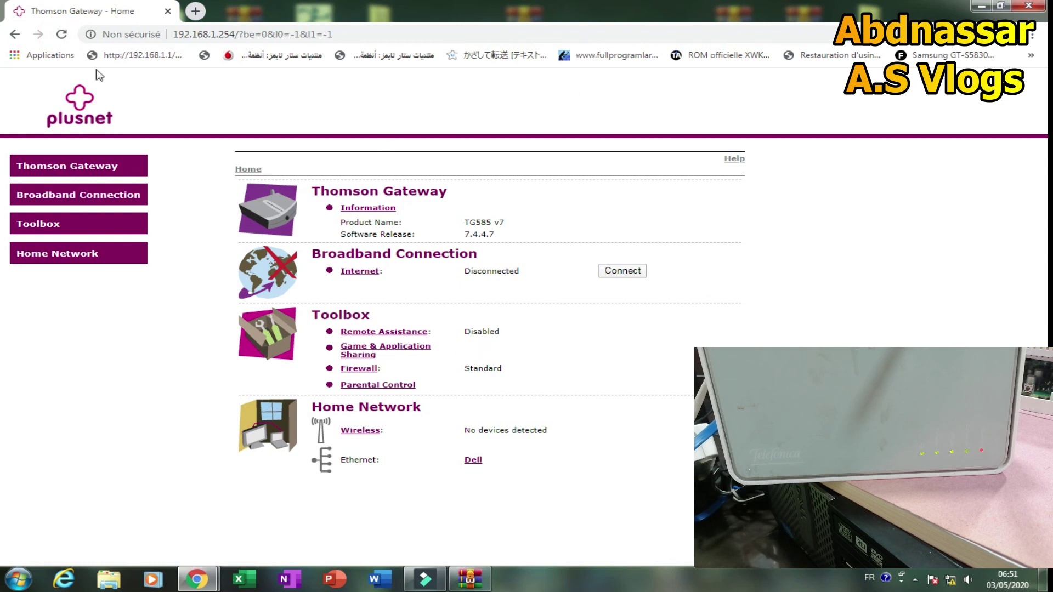
click(60, 311)
click(91, 360)
Run ipconfig in Command Prompt to confirm default gateway 192.168.1.254, then return to Chrome.
key(super+r)
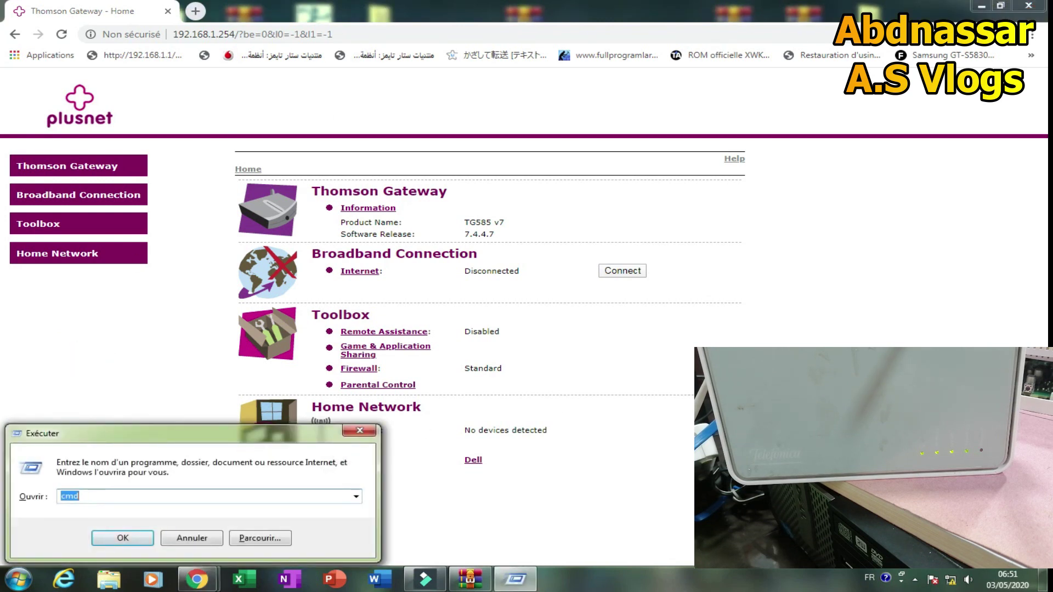
key(Return)
text(ipconf)
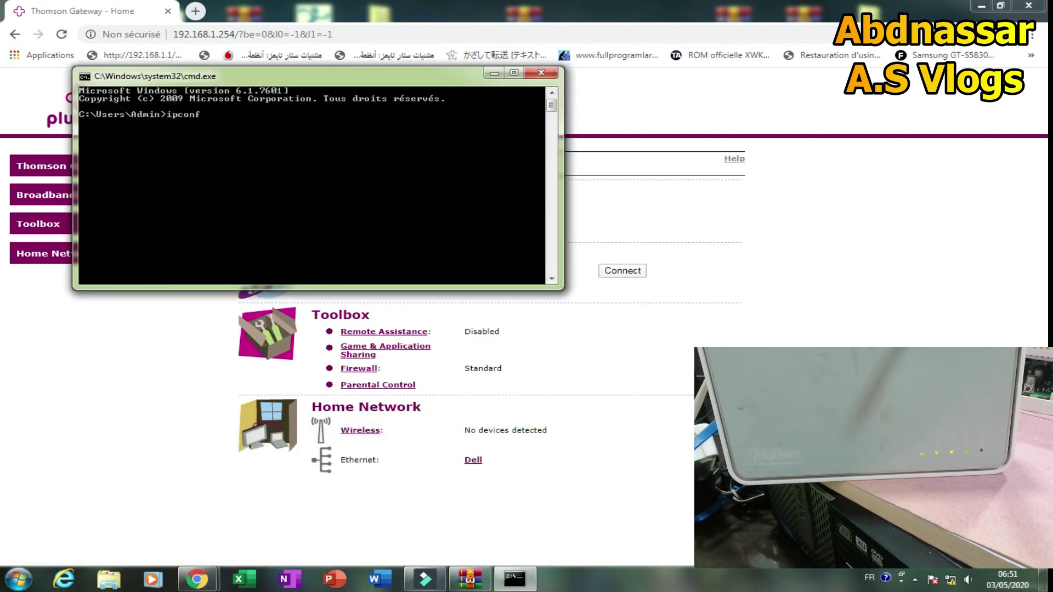
text(ig)
key(Return)
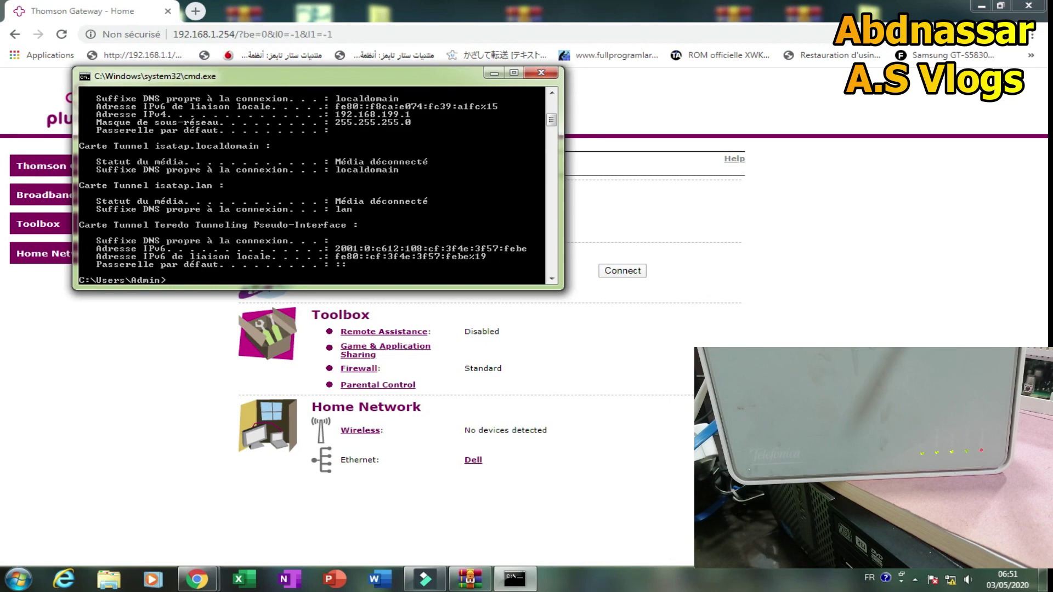
scroll(411, 236, up, 7)
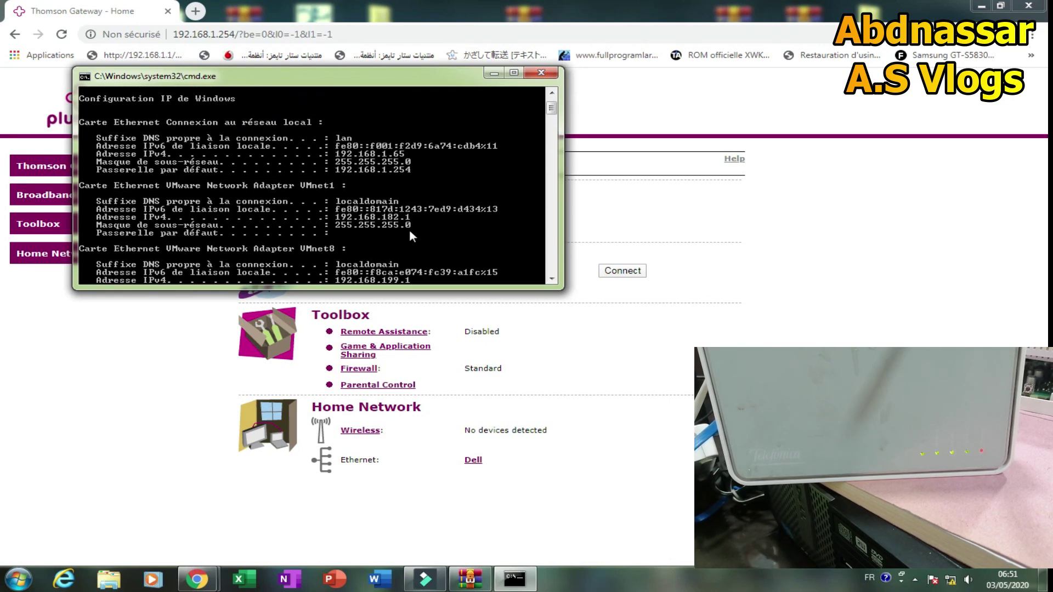
click(329, 14)
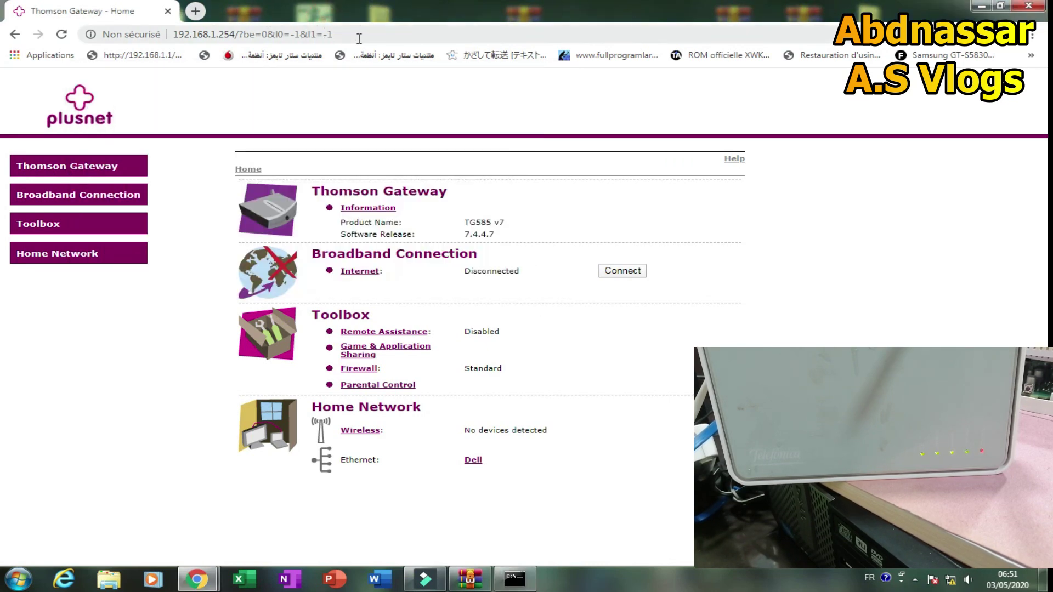
Strip the query string from the address bar and load the gateway at 192.168.1.254.
drag(336, 35, 238, 44)
key(BackSpace)
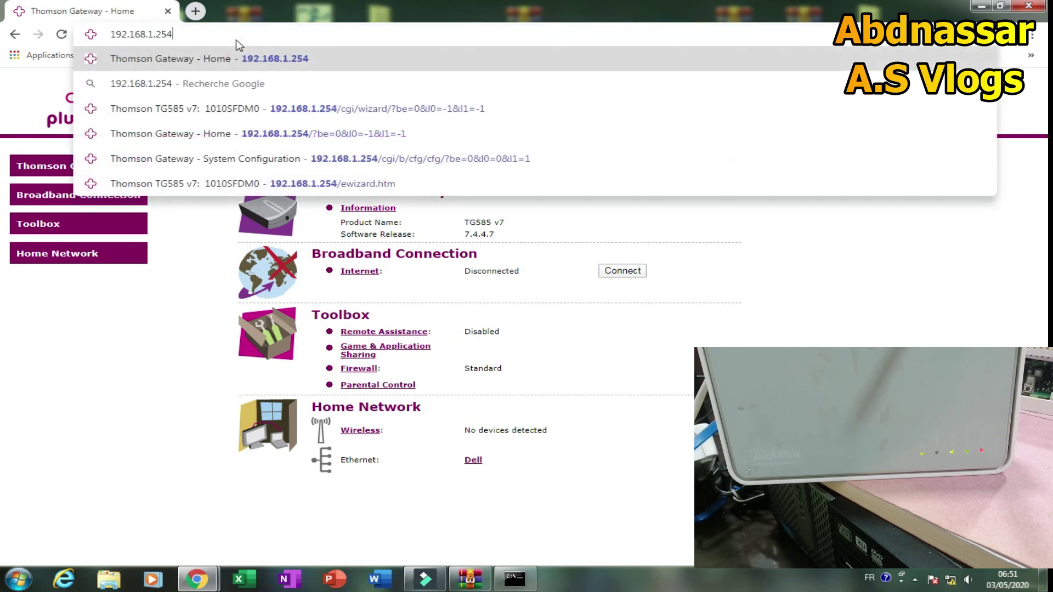
click(291, 61)
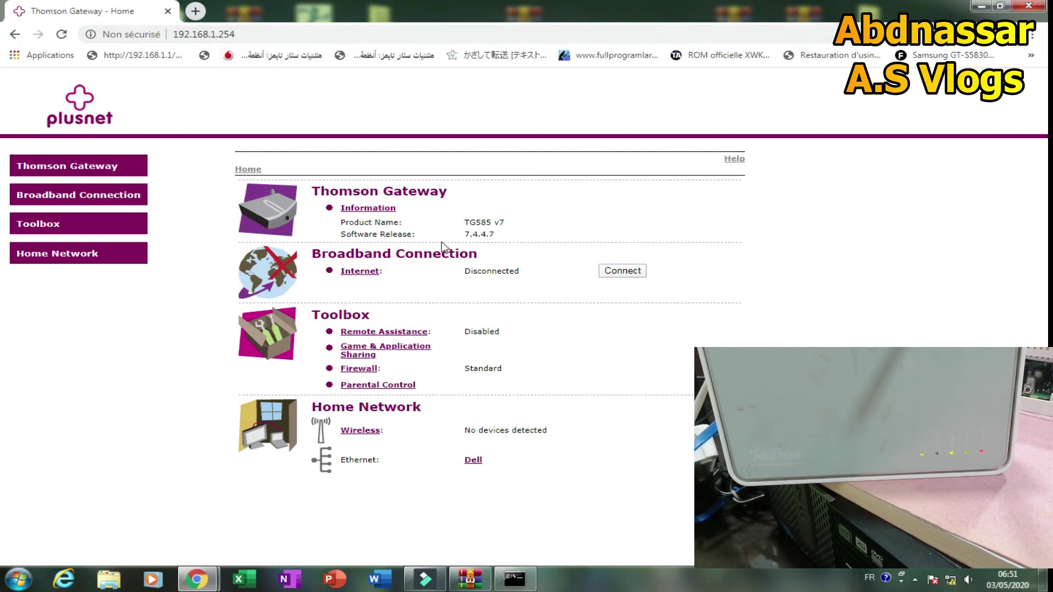
View the Internet connection details, then the Thomson Gateway overview showing TG585 v7 on 7.4.4.7.
click(359, 272)
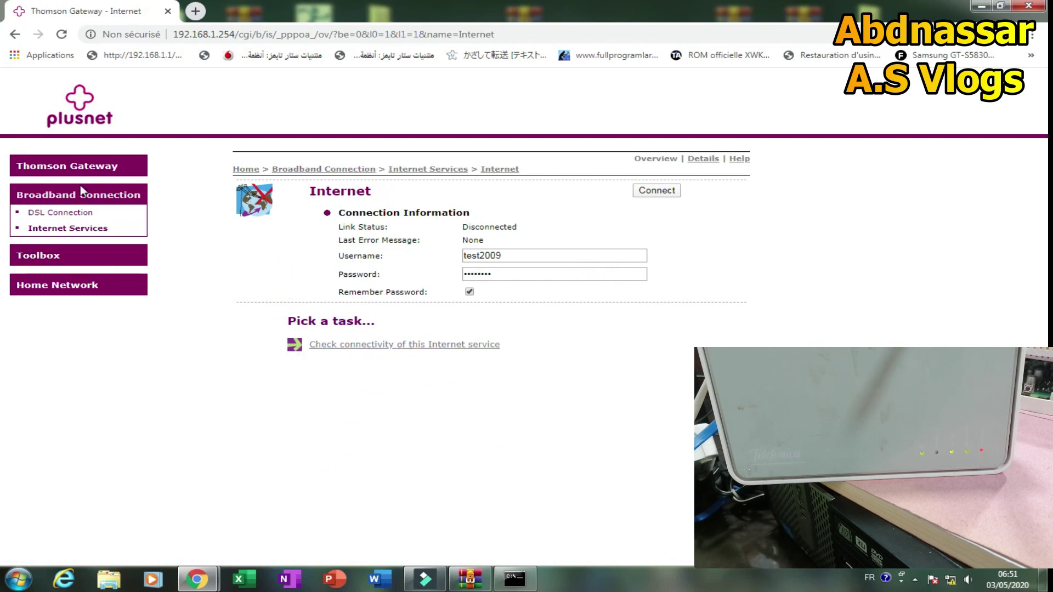
click(77, 166)
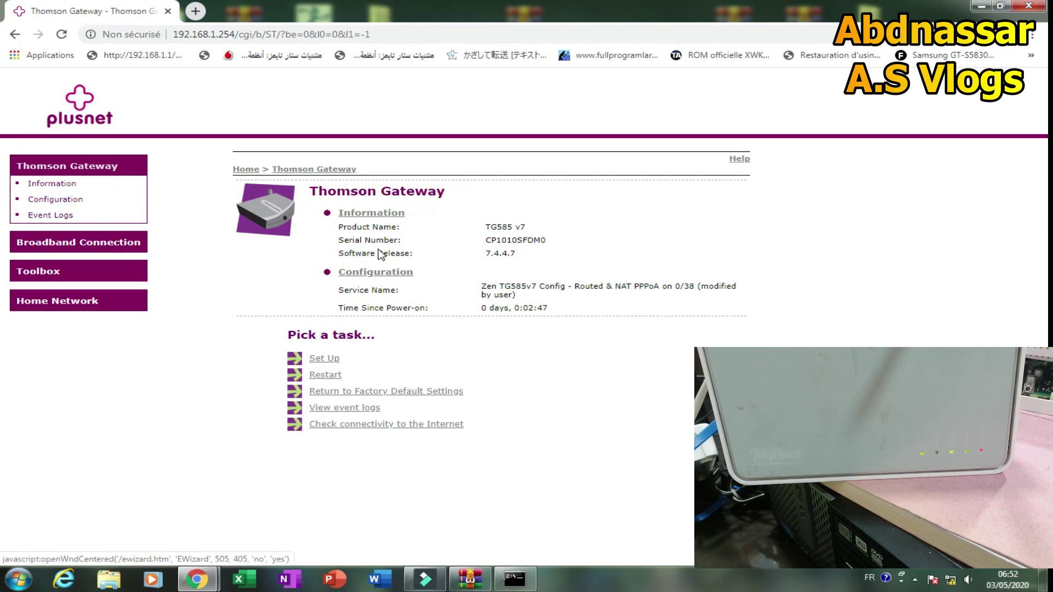
click(338, 256)
drag(338, 256, 435, 258)
click(446, 259)
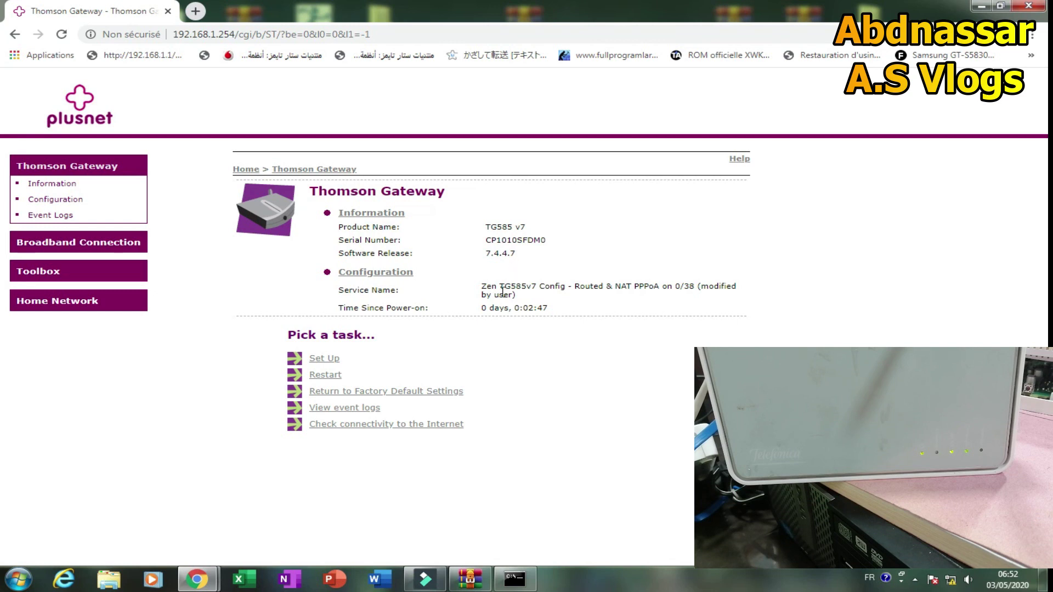
Start the Easy Setup wizard and choose Other as the DSL service.
click(324, 360)
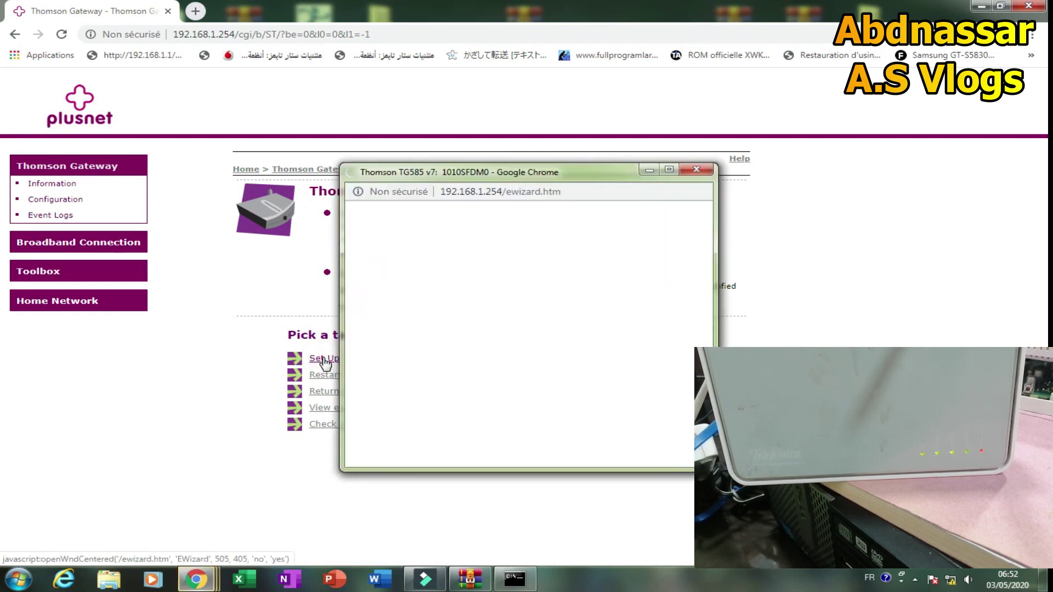
drag(516, 175, 429, 106)
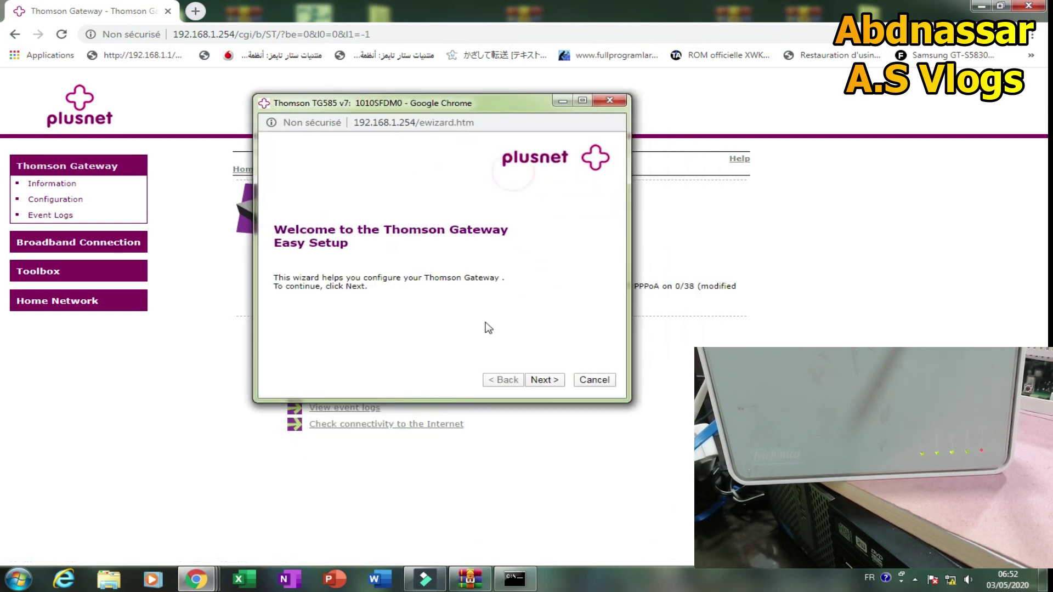
click(546, 380)
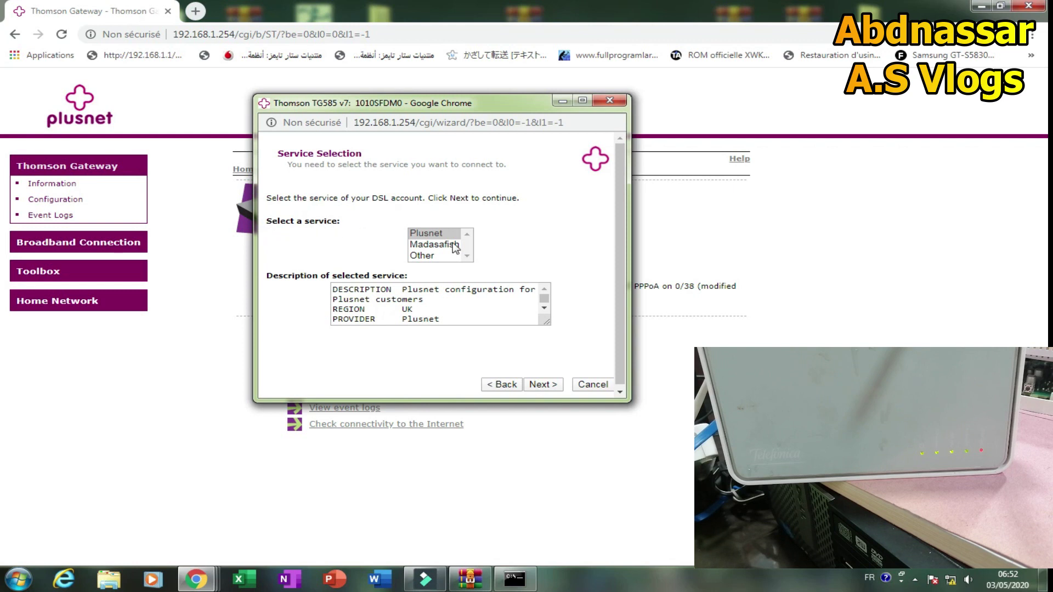
click(433, 245)
click(426, 256)
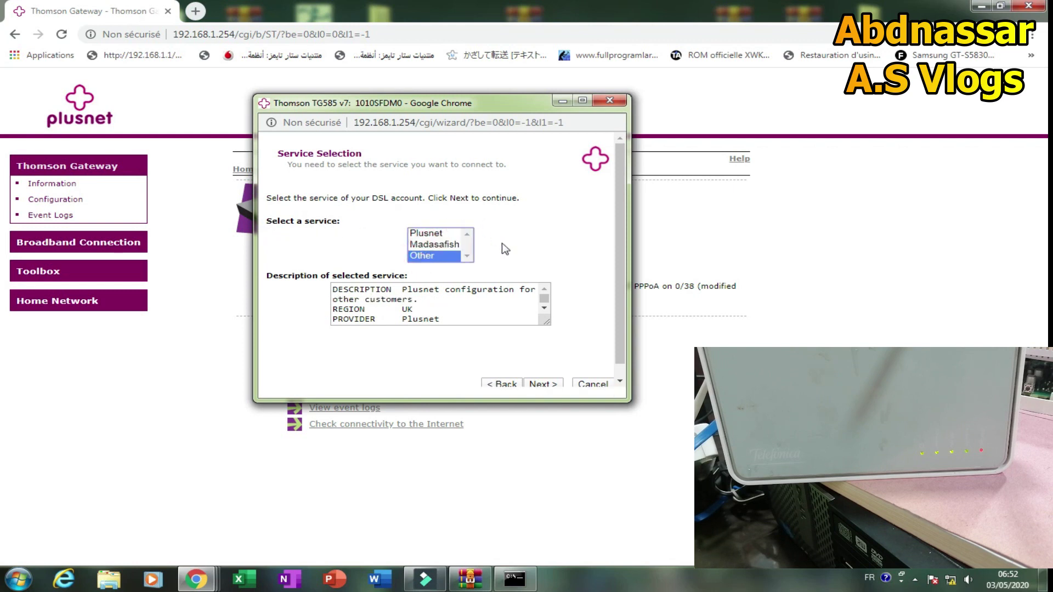
click(542, 383)
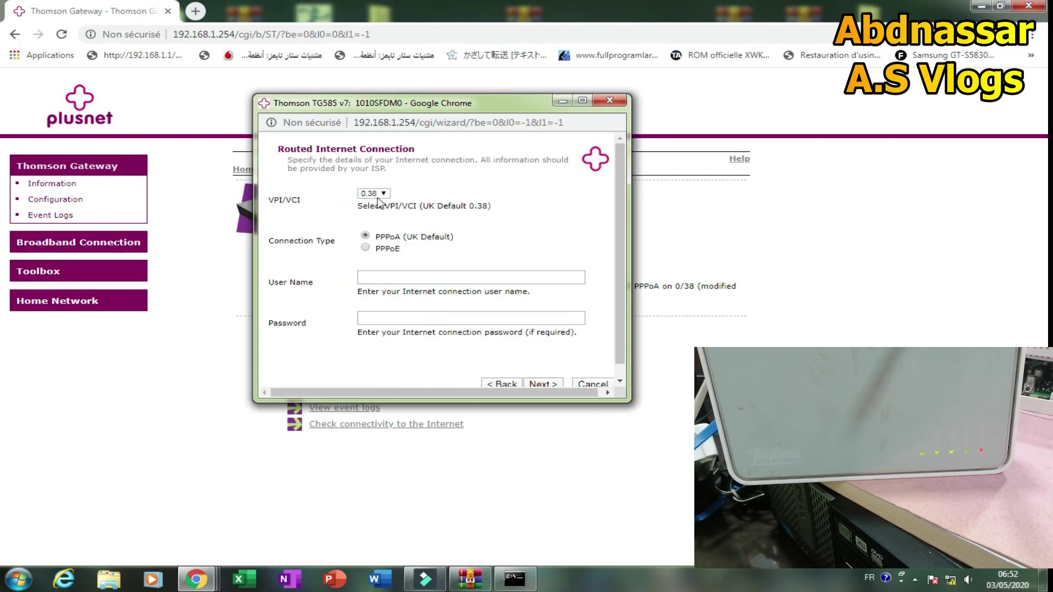
Set VPI/VCI to 8.35, choose PPPoE, and fill in the connection user name.
click(366, 194)
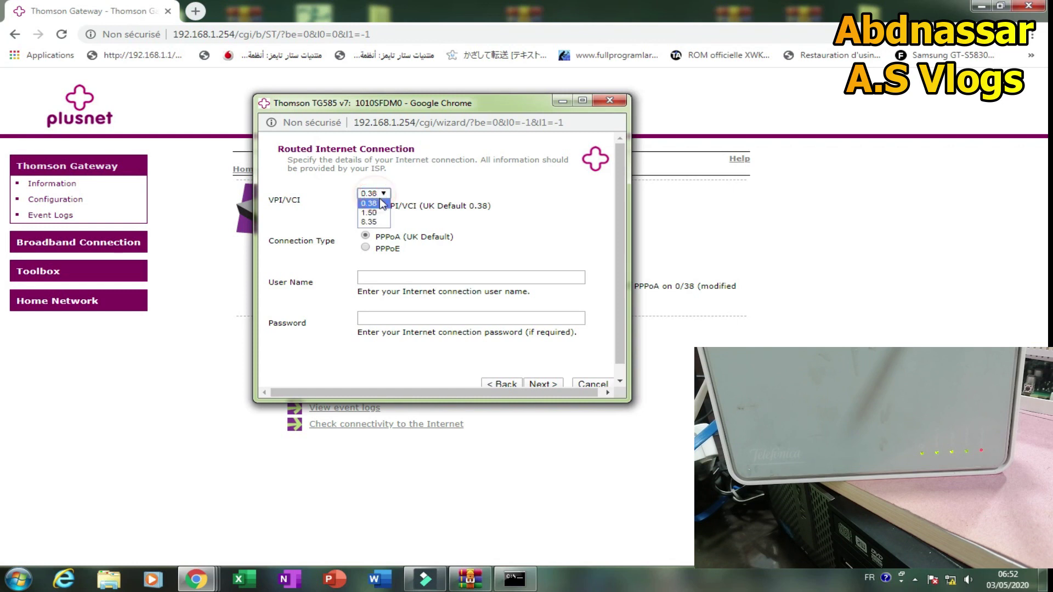
click(374, 222)
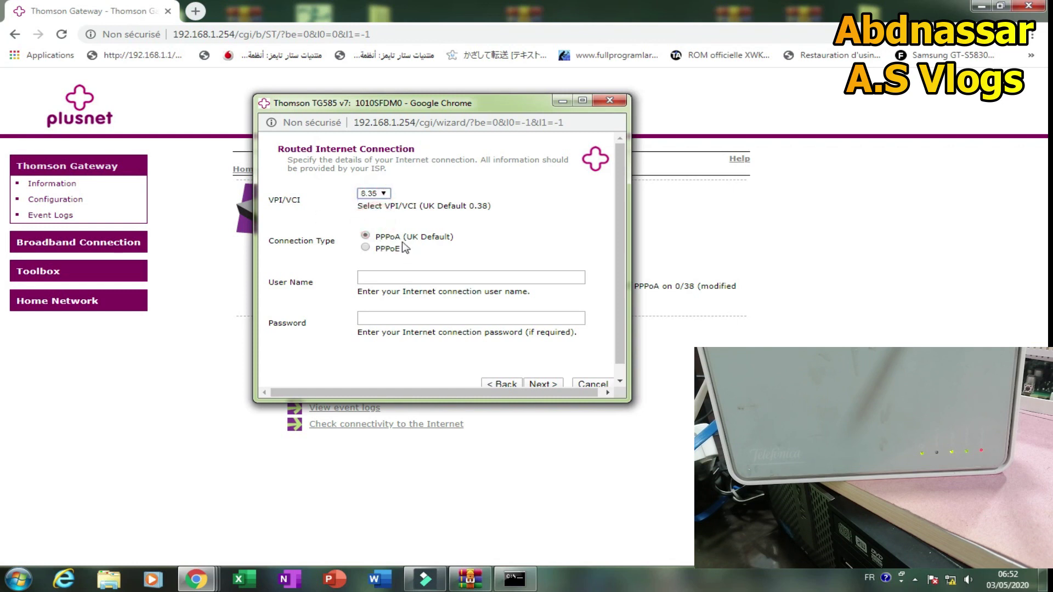
click(366, 248)
click(381, 275)
click(384, 303)
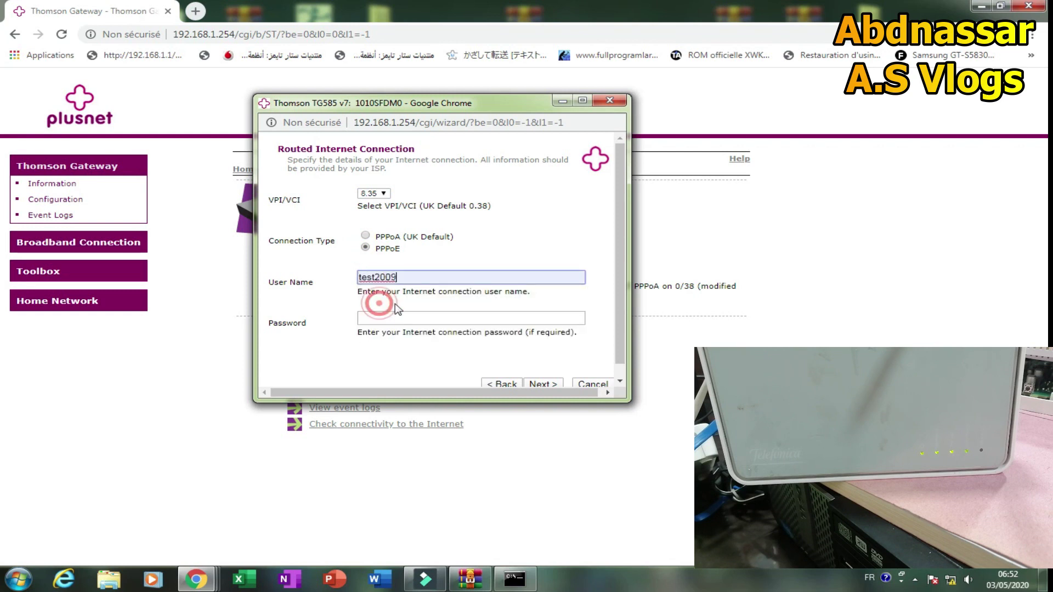
Copy the user name into the Password field and continue to Router Addressing.
double_click(398, 276)
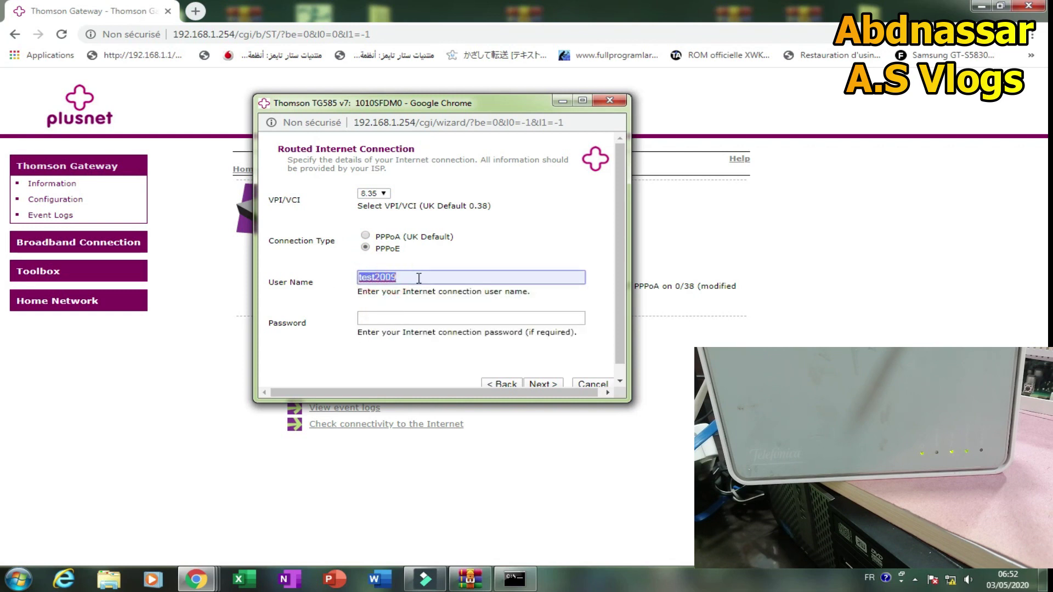
right_click(383, 277)
click(413, 379)
click(387, 320)
right_click(387, 323)
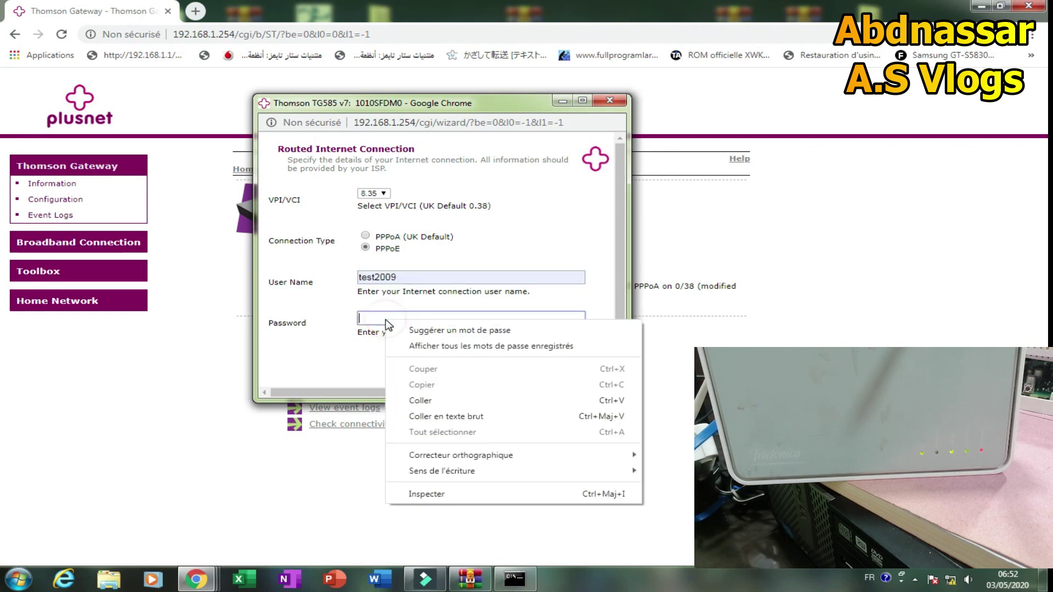
click(420, 400)
drag(321, 284, 269, 285)
triple_click(317, 328)
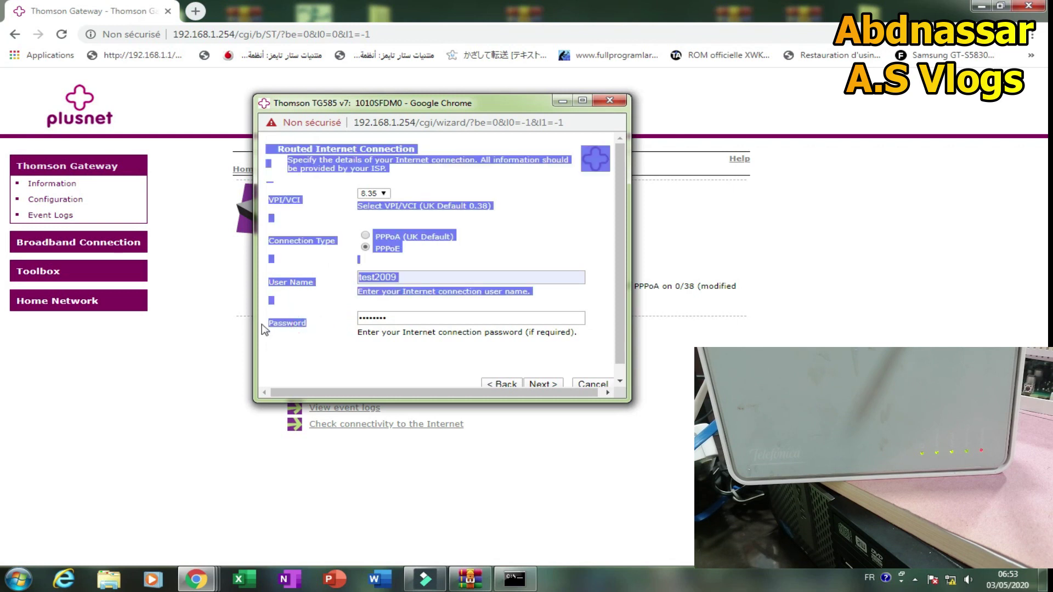
click(285, 325)
click(537, 383)
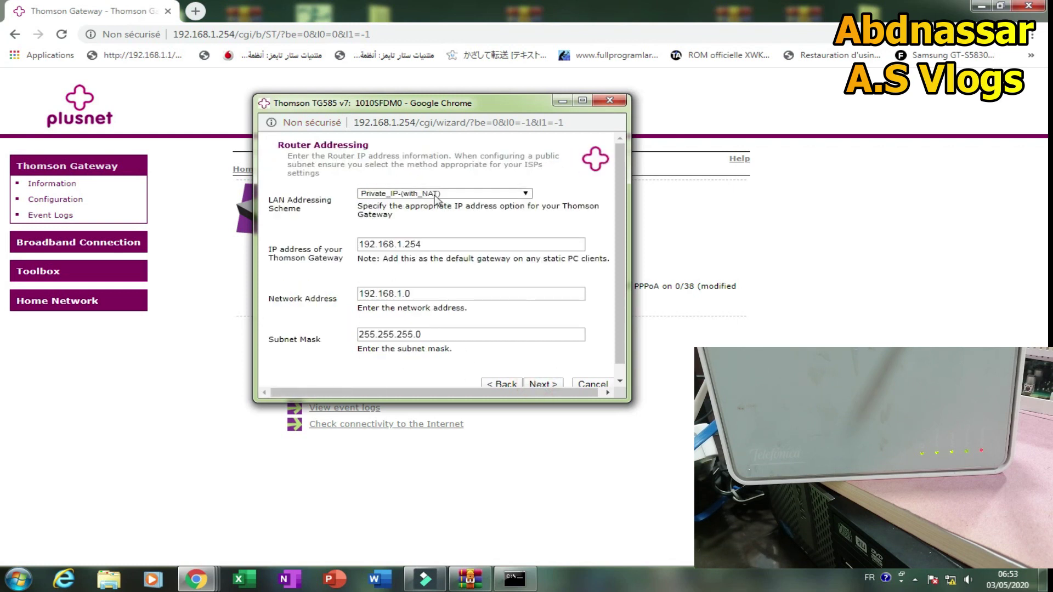
Keep Private_IP-(with_NAT) addressing, start the DHCP pool at 192.168.1.2, and continue to the review.
click(435, 194)
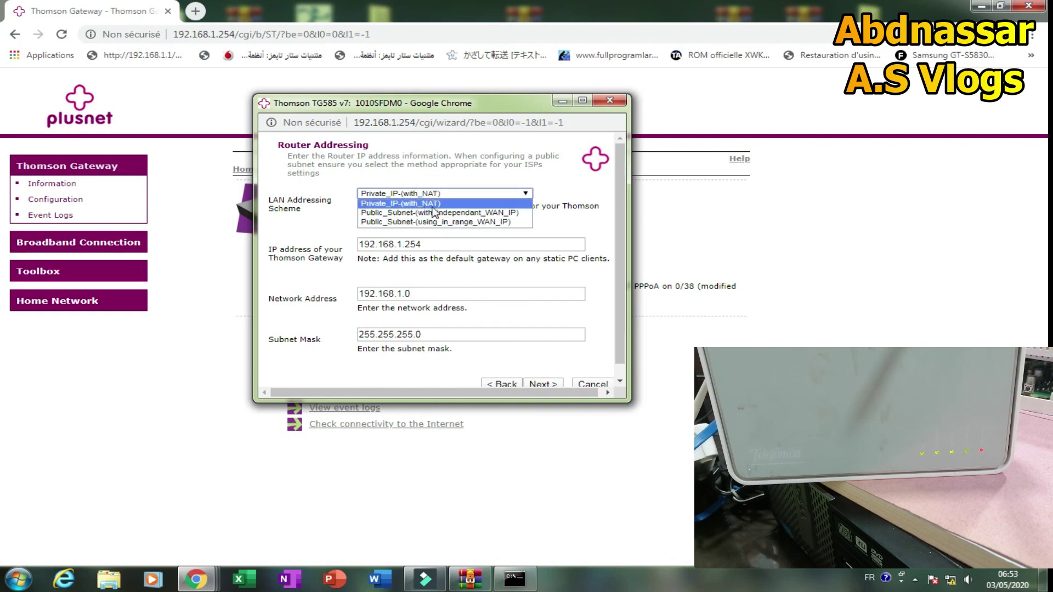
click(423, 204)
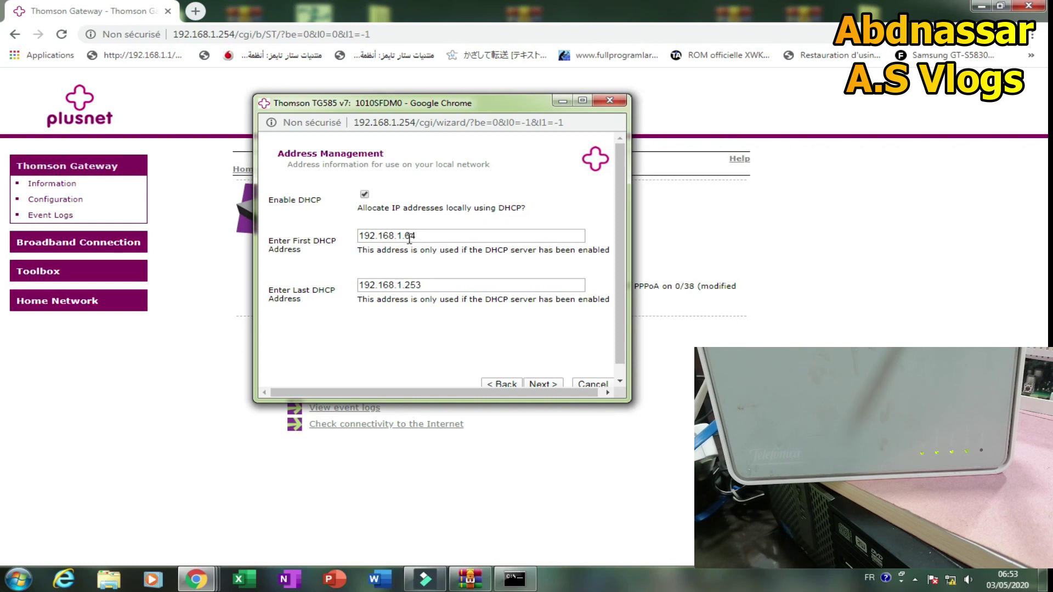
drag(416, 237, 408, 237)
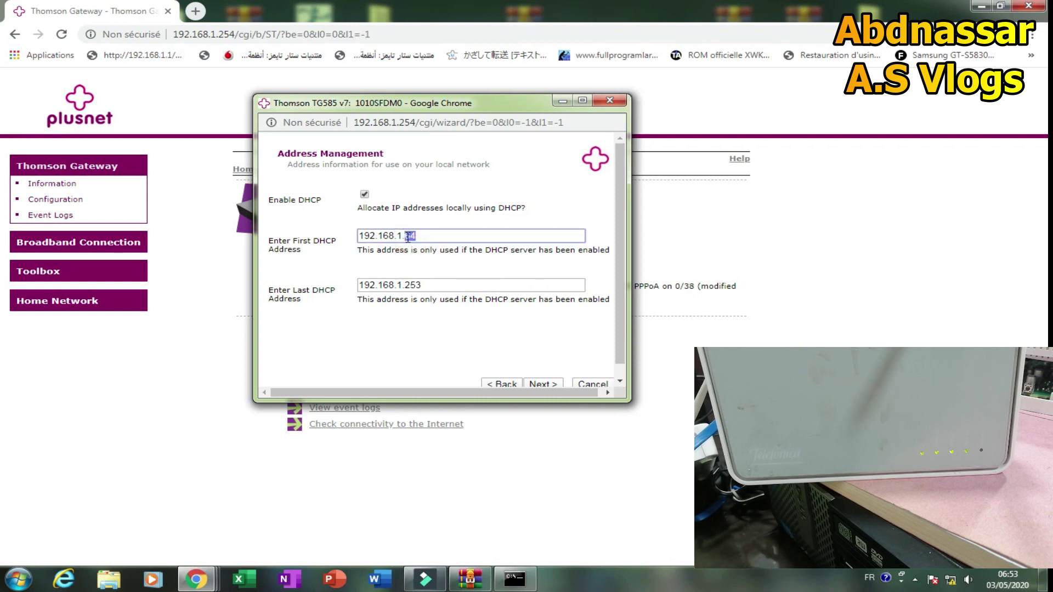
text(2)
click(539, 384)
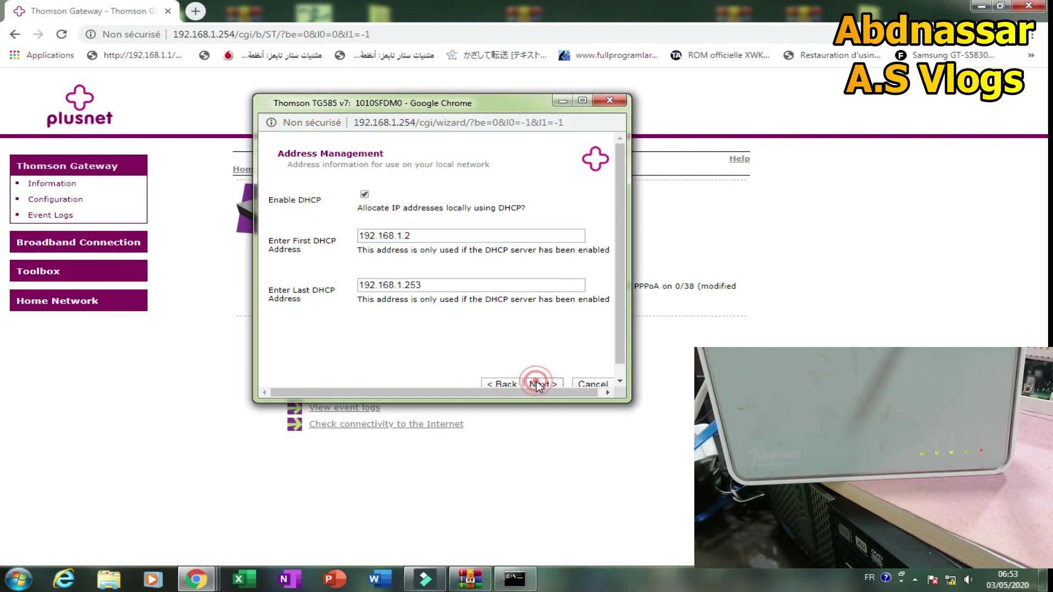
scroll(533, 284, down, 5)
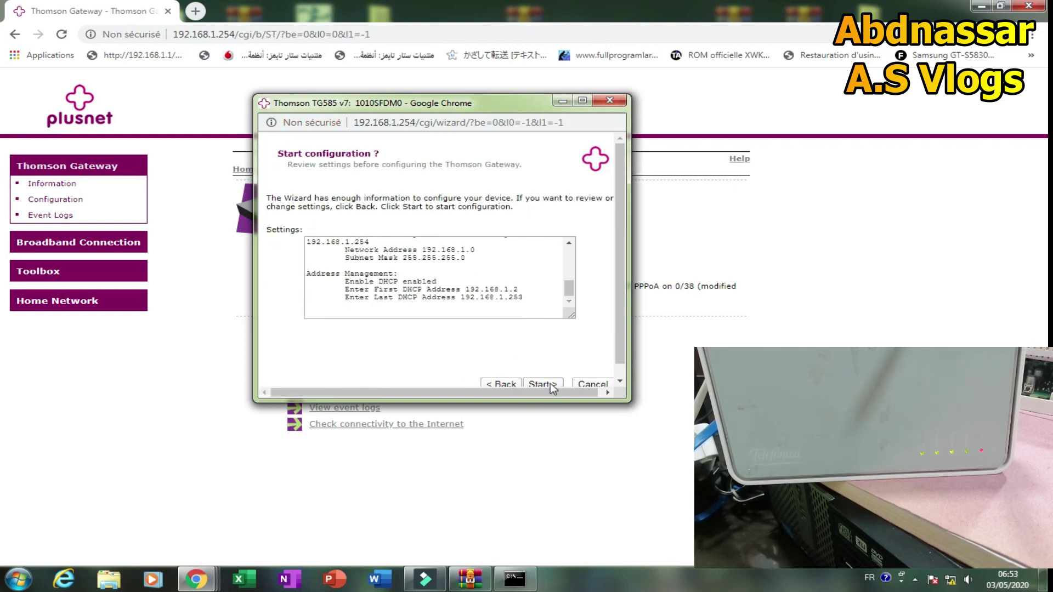
Start applying the Easy Setup settings, wait for completion, then finish the wizard.
click(541, 384)
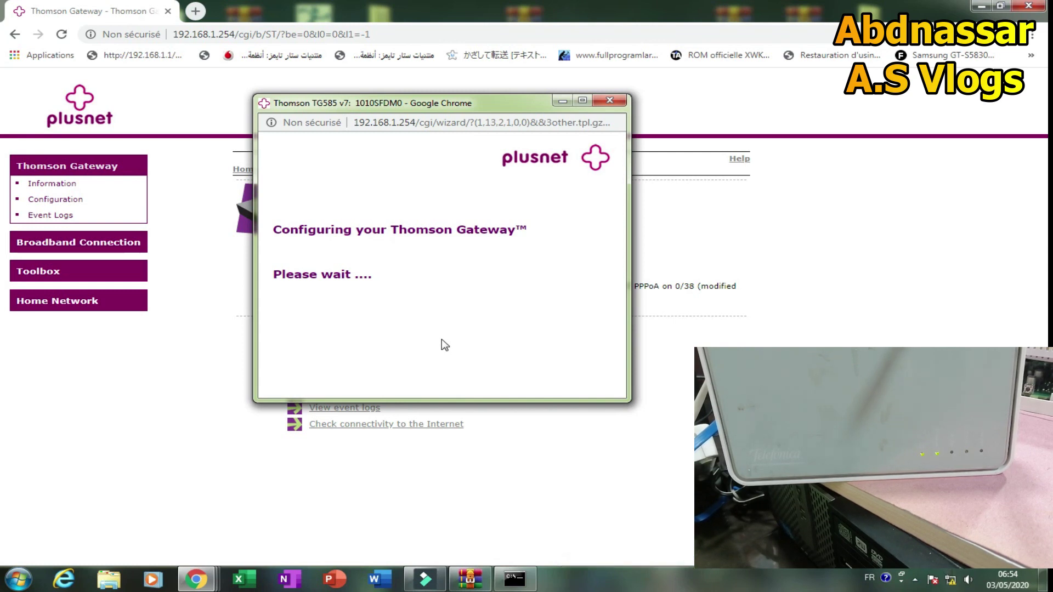
drag(418, 104, 613, 160)
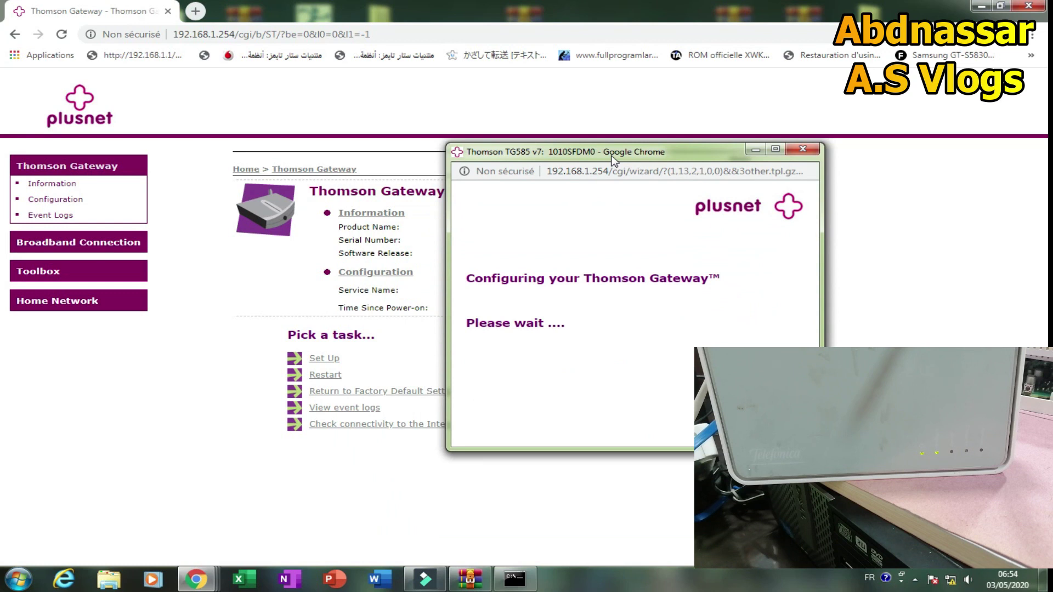
drag(614, 160, 598, 144)
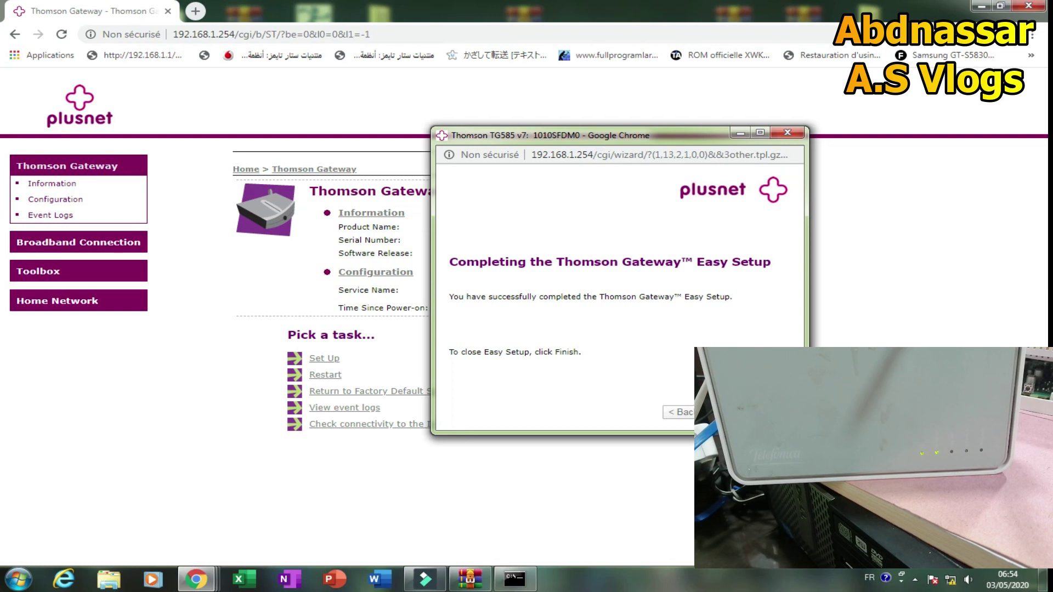
click(724, 412)
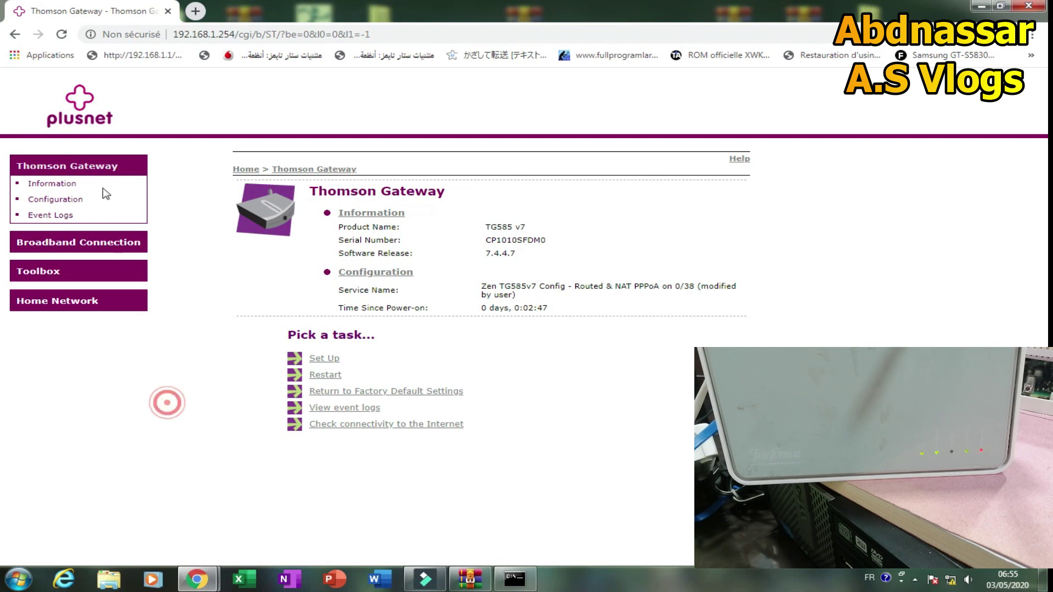
Refresh the gateway overview and go to the System Configuration summary.
click(71, 167)
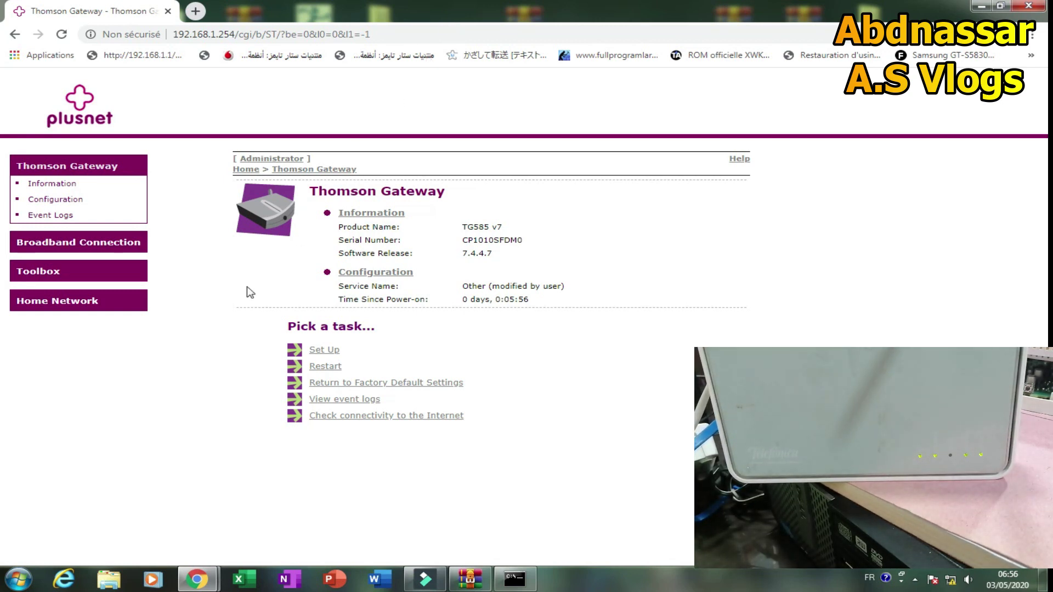
click(148, 390)
click(382, 277)
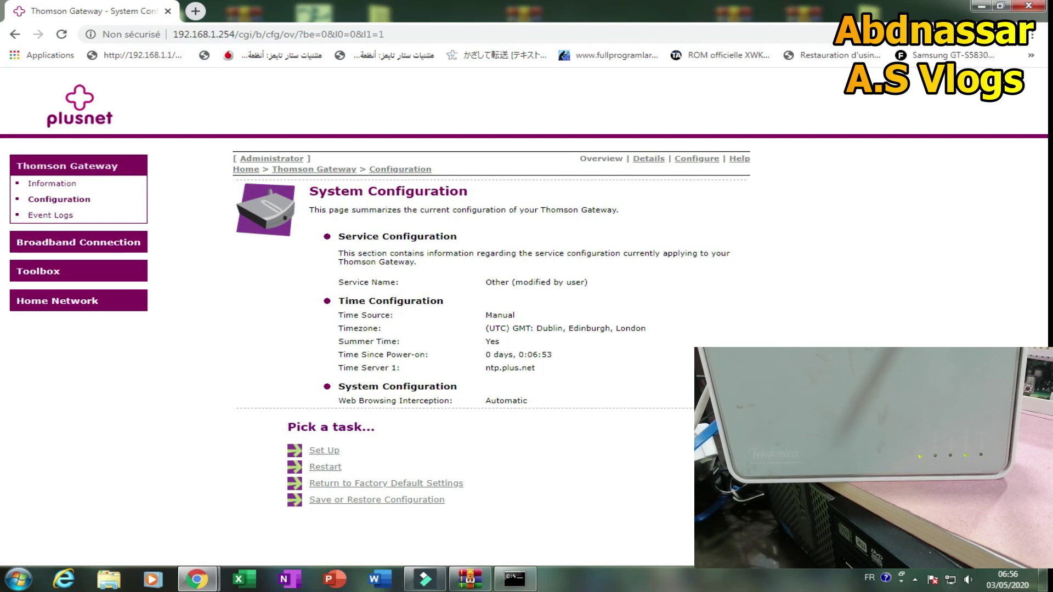
Set the timezone to (UTC) Casablanca, Lisbon, Monrovia and apply it.
click(697, 160)
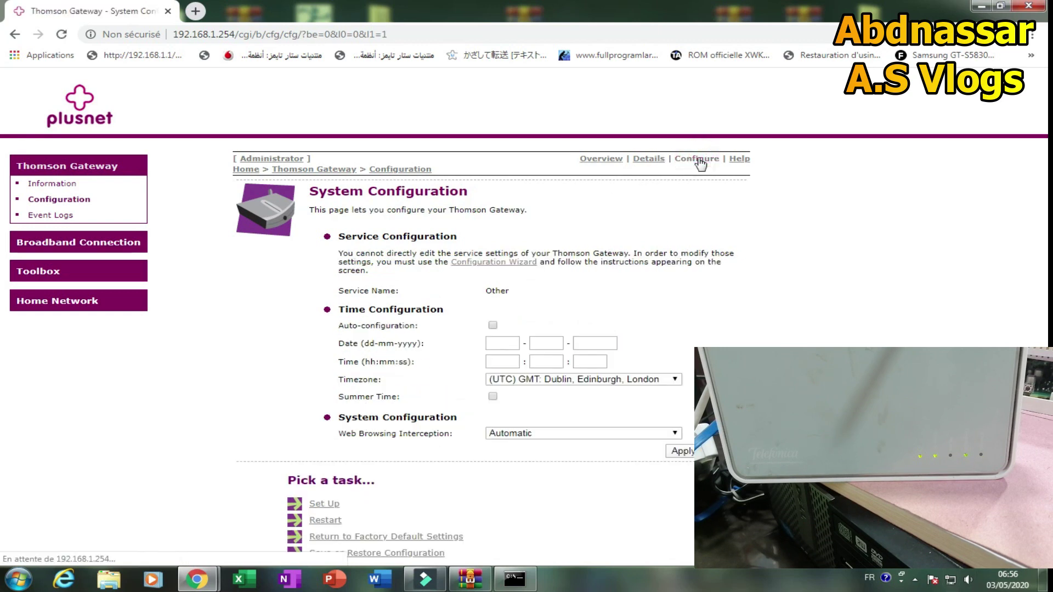
click(619, 380)
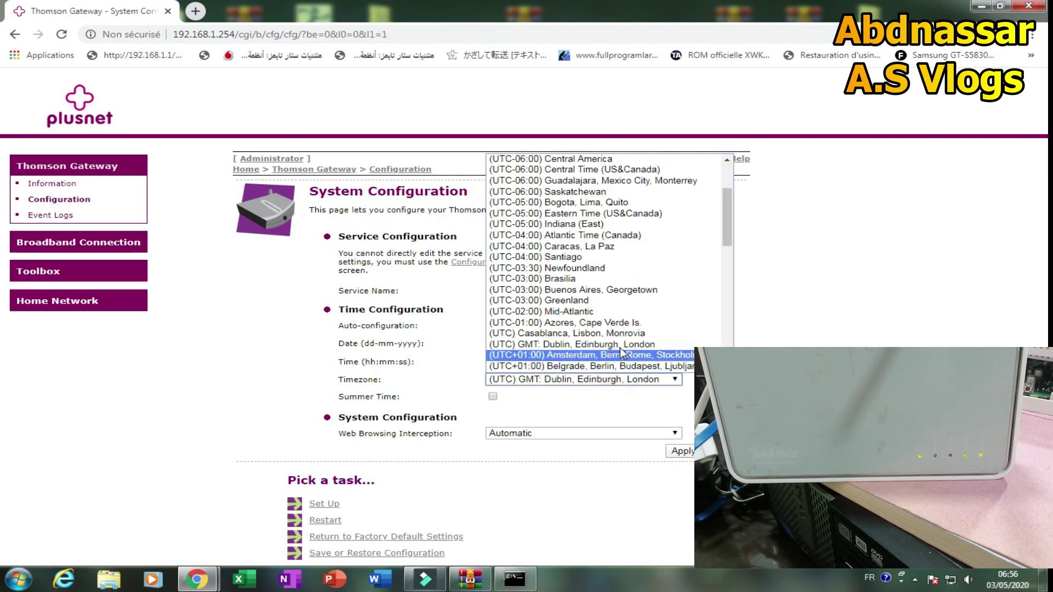
click(587, 333)
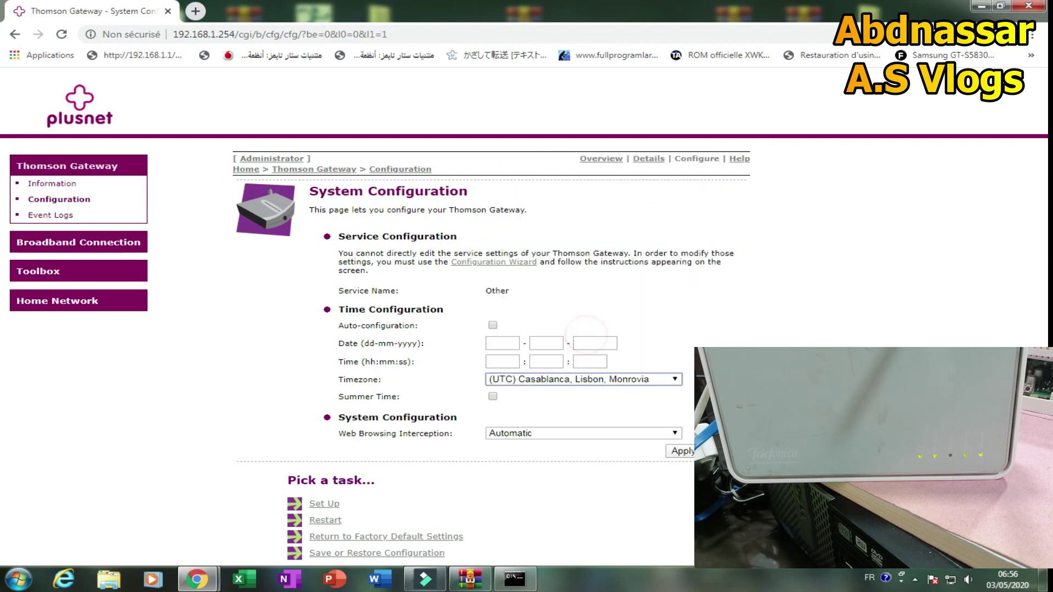
click(681, 450)
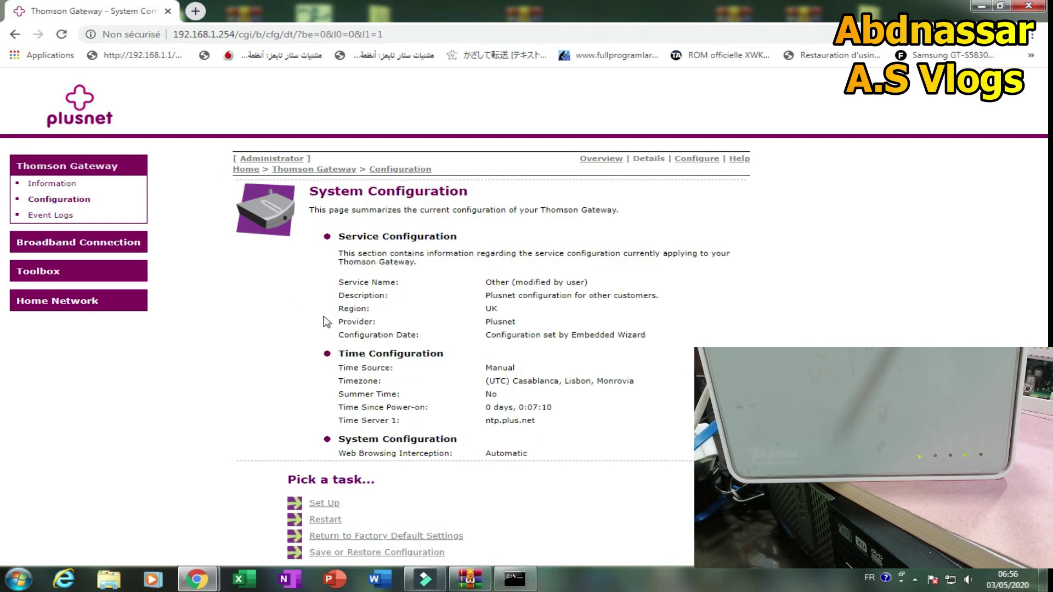
Review system information, confirm the Internet connection is up over PPPoE, and open a new browser tab.
click(54, 183)
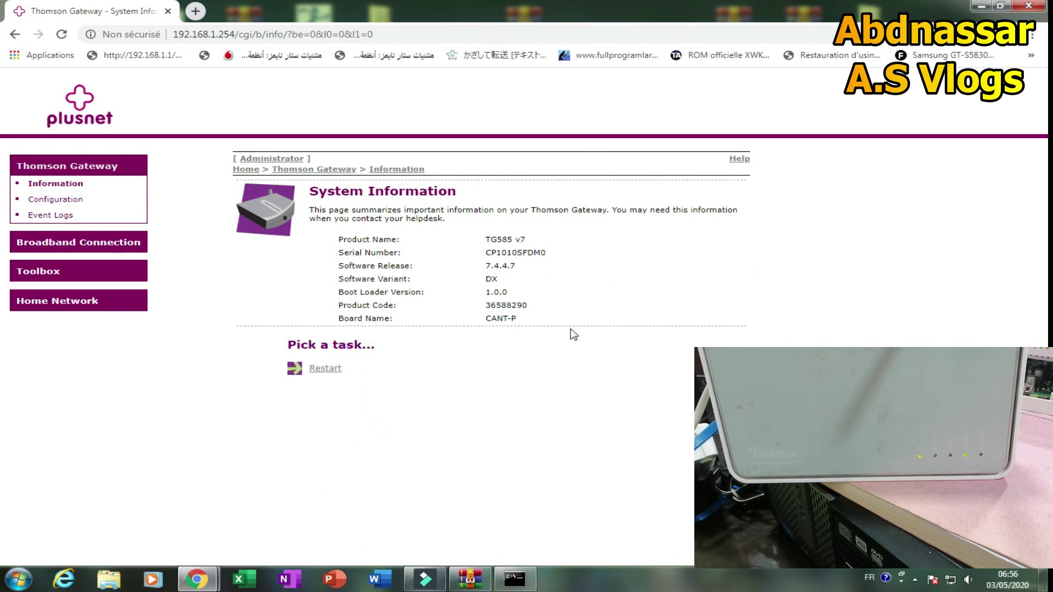
click(57, 200)
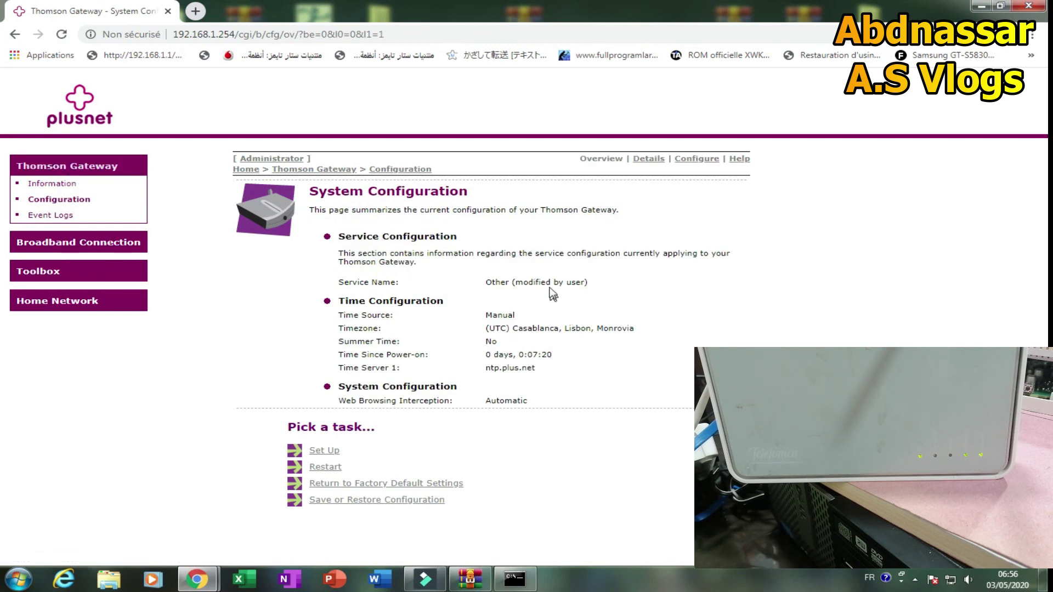
drag(593, 288, 379, 283)
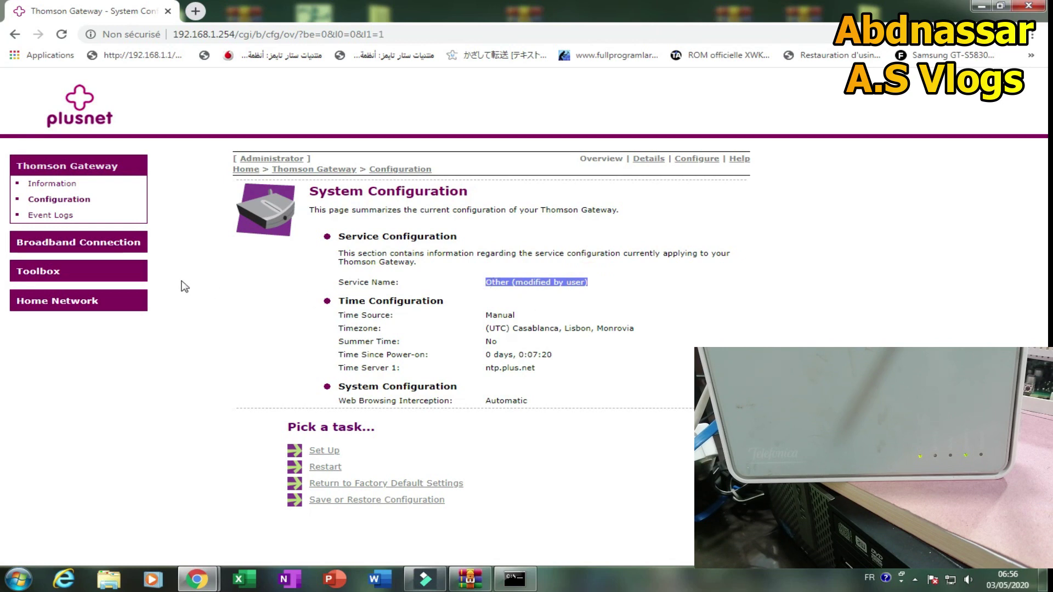
click(104, 242)
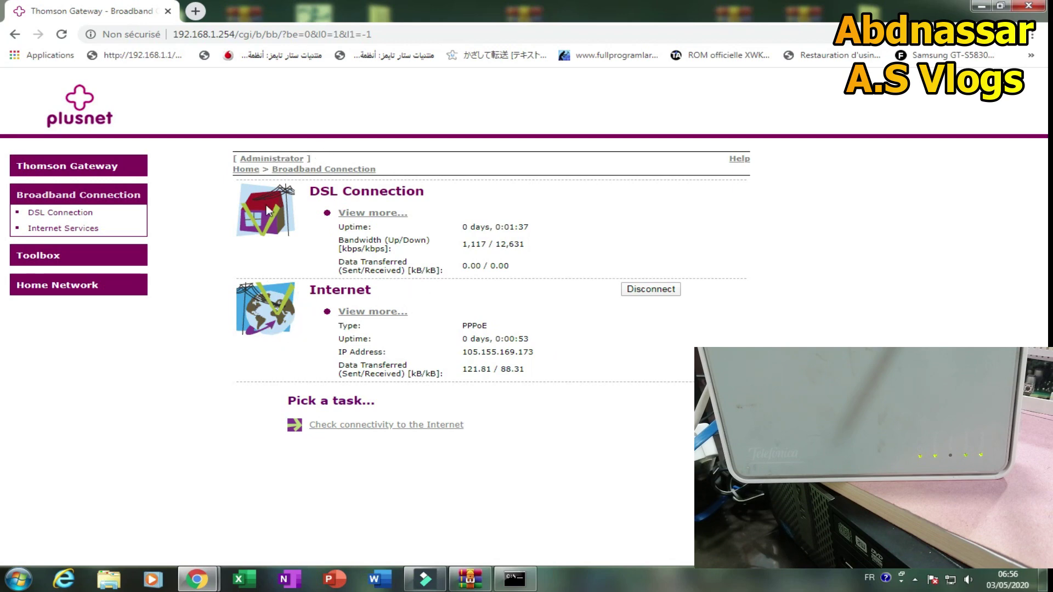
click(195, 12)
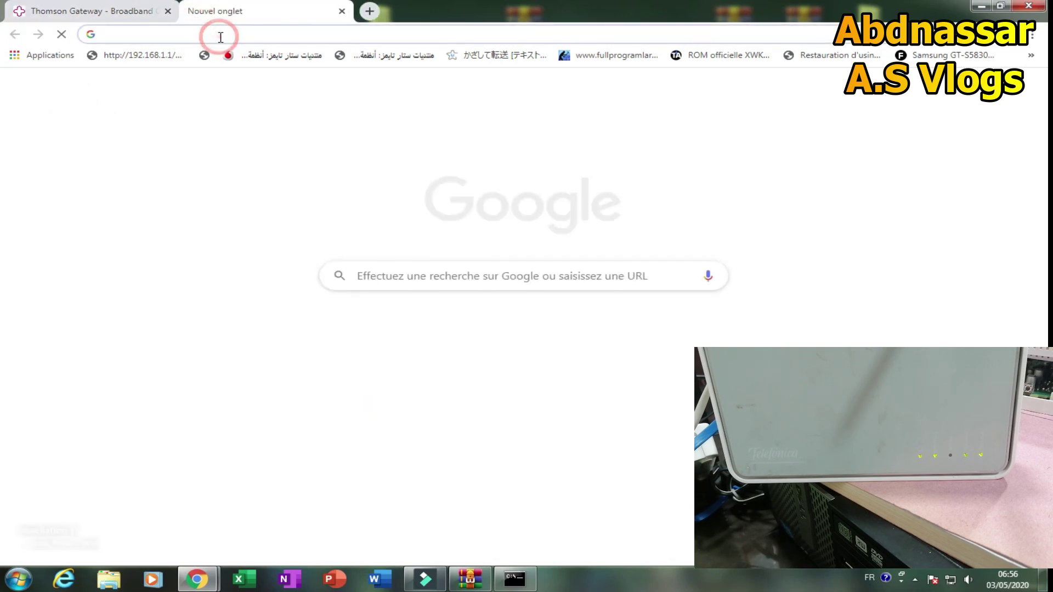
Search Google for 'speed test' and launch the test on Speedtest by Ookla.
text(google.com)
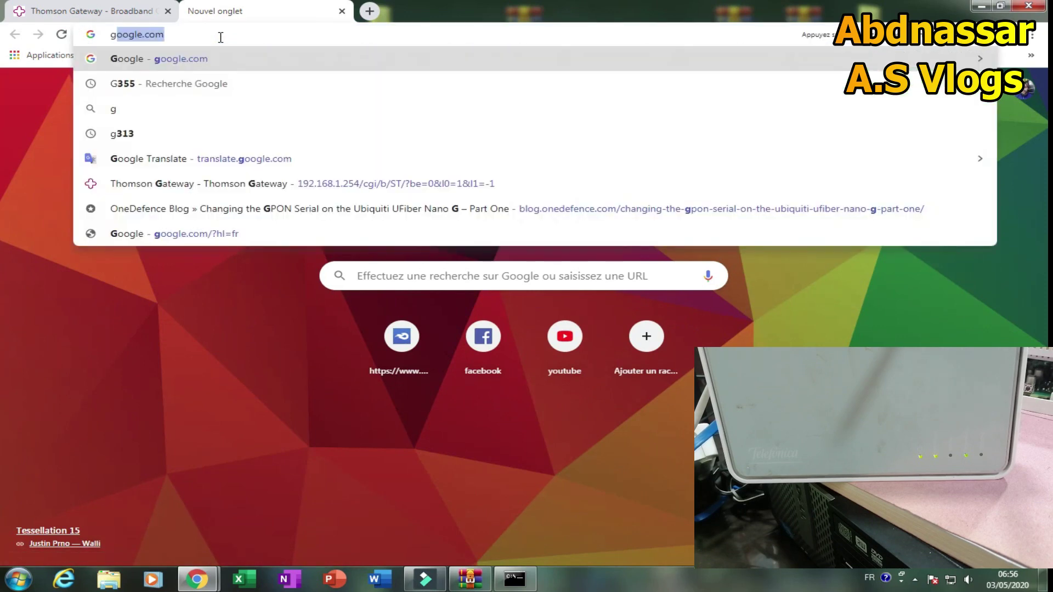
click(178, 57)
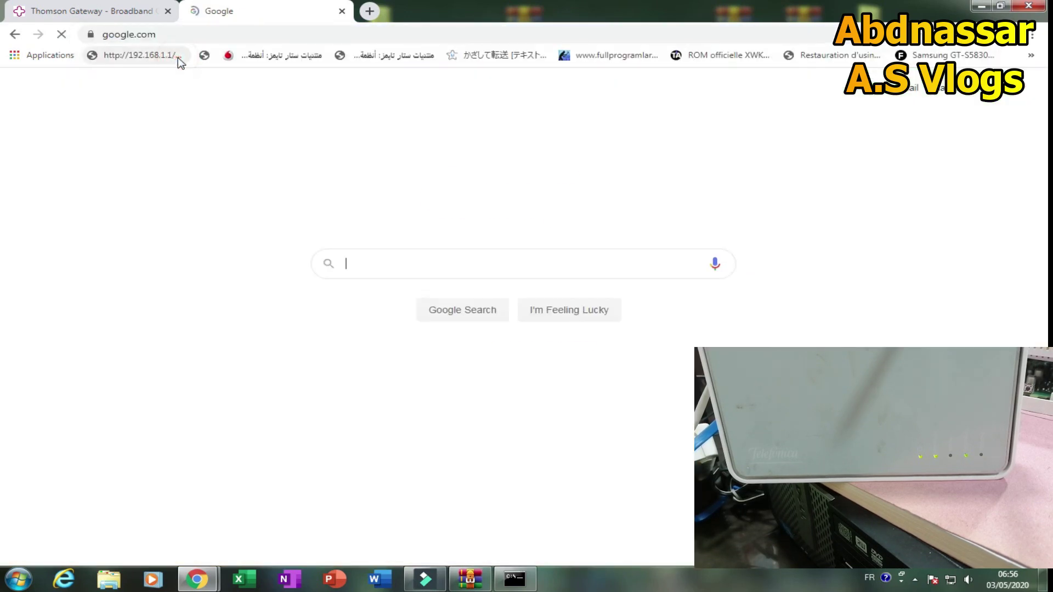
click(464, 264)
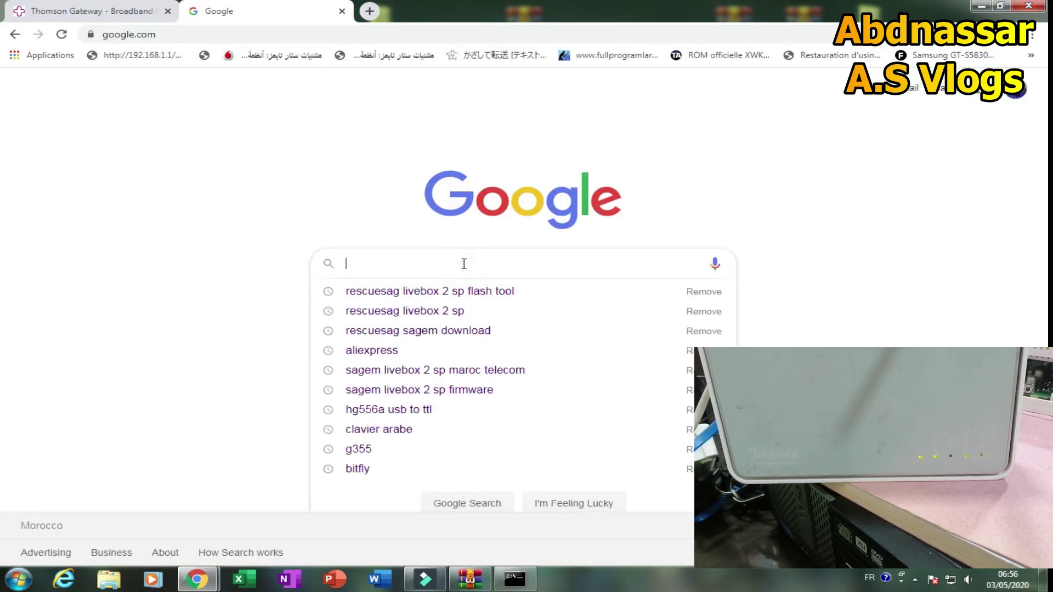
text(speed)
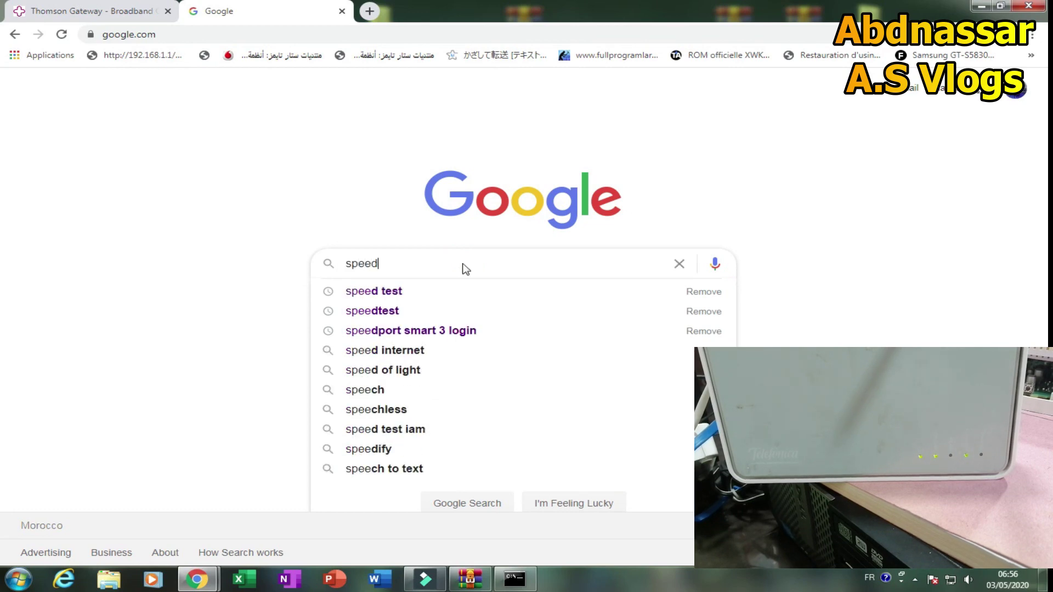
click(408, 293)
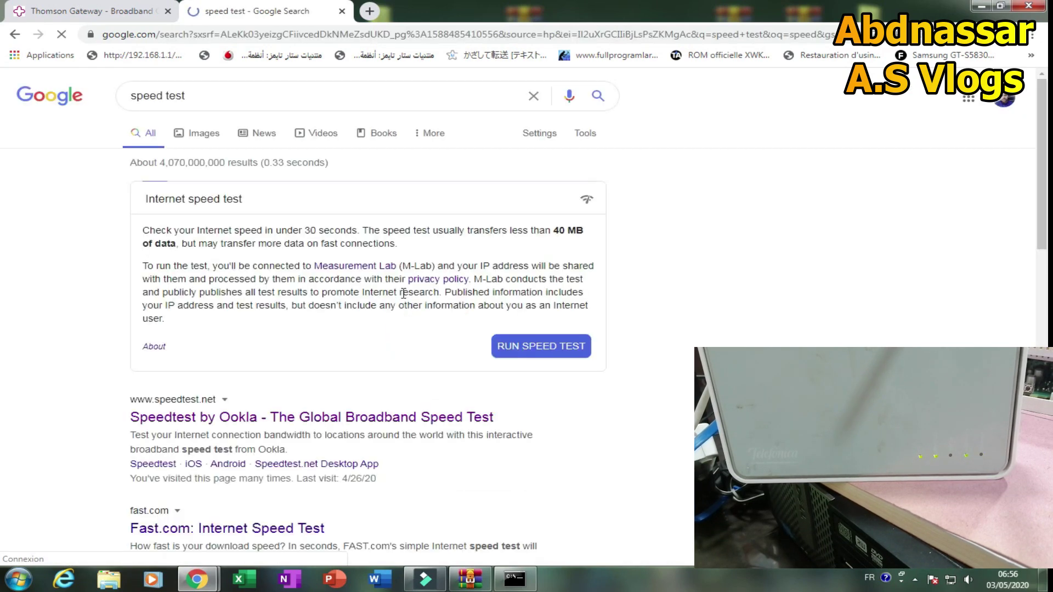
click(263, 421)
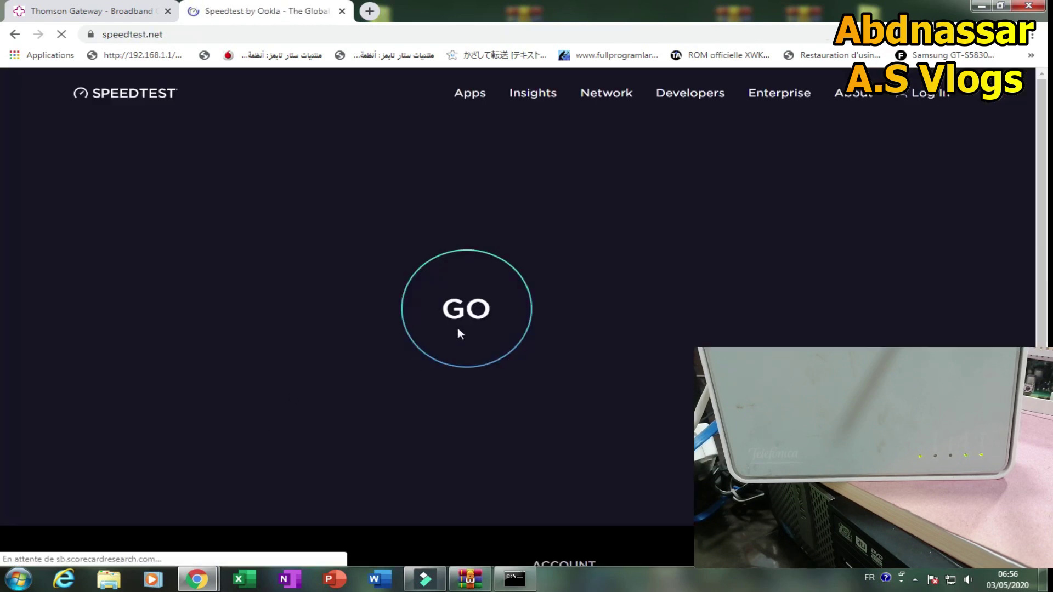
click(458, 329)
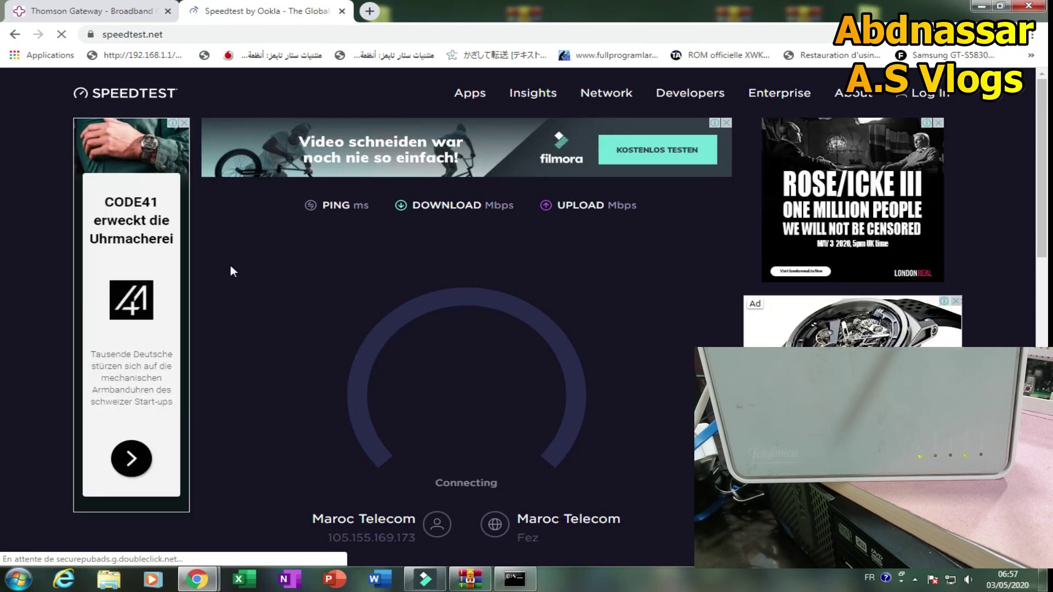
Let the speed test finish (31 ms ping, 10.76 Mbps down, 0.90 Mbps up) and switch back to the gateway tab.
scroll(230, 271, down, 1)
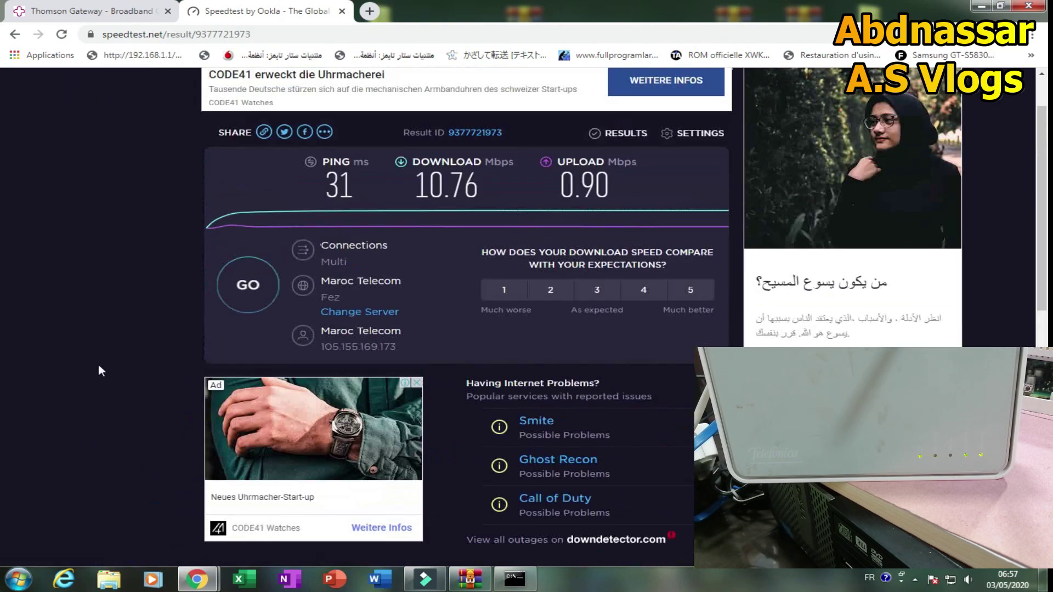
scroll(98, 372, down, 5)
scroll(124, 215, up, 1)
key(ctrl+Tab)
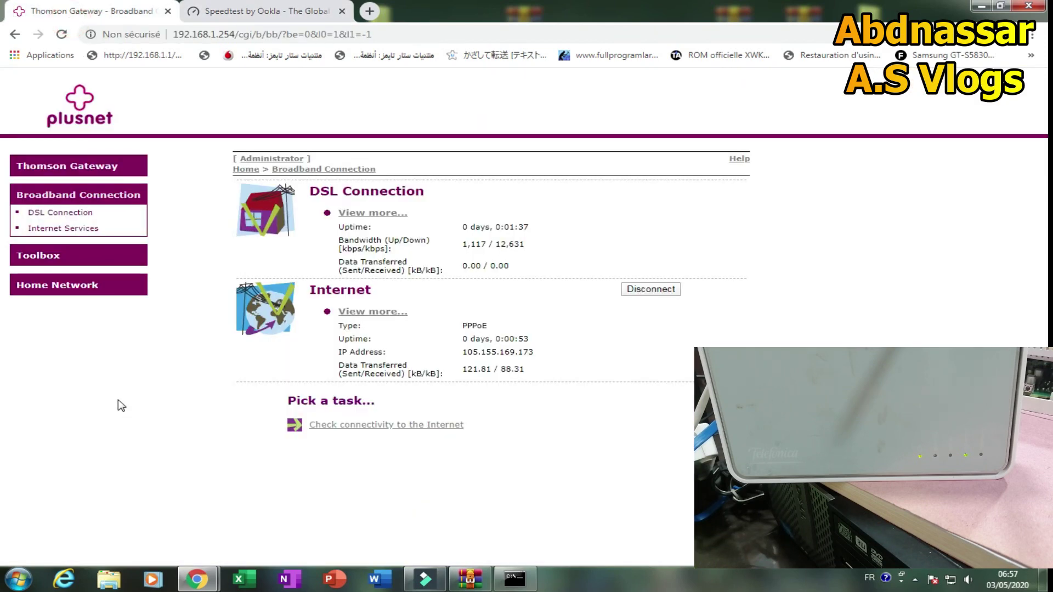
Rename the wireless network from ThomsonD296B5 to WLAN_C0.
click(341, 326)
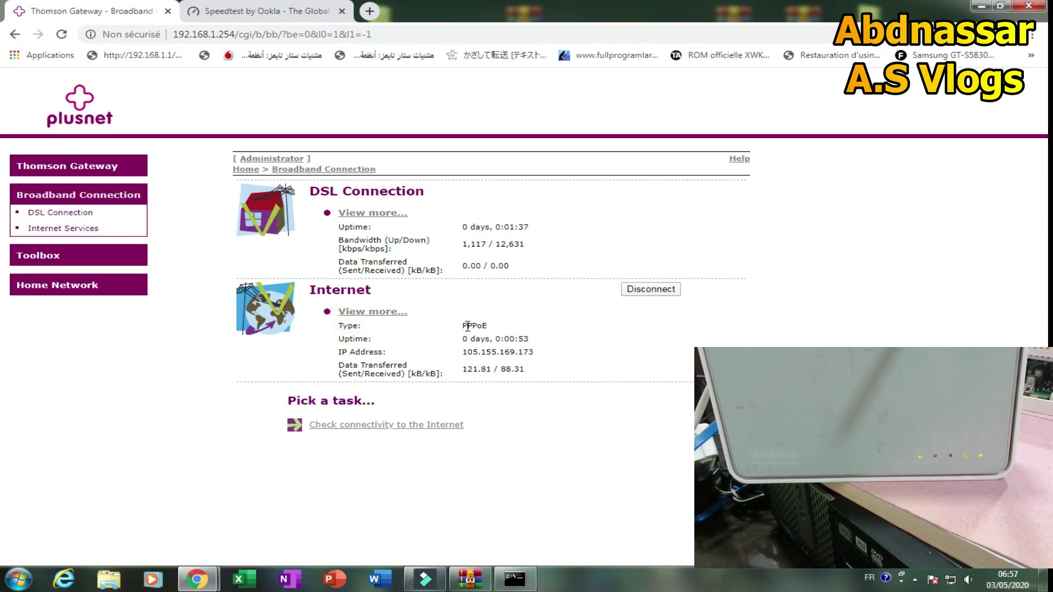
double_click(465, 327)
click(536, 433)
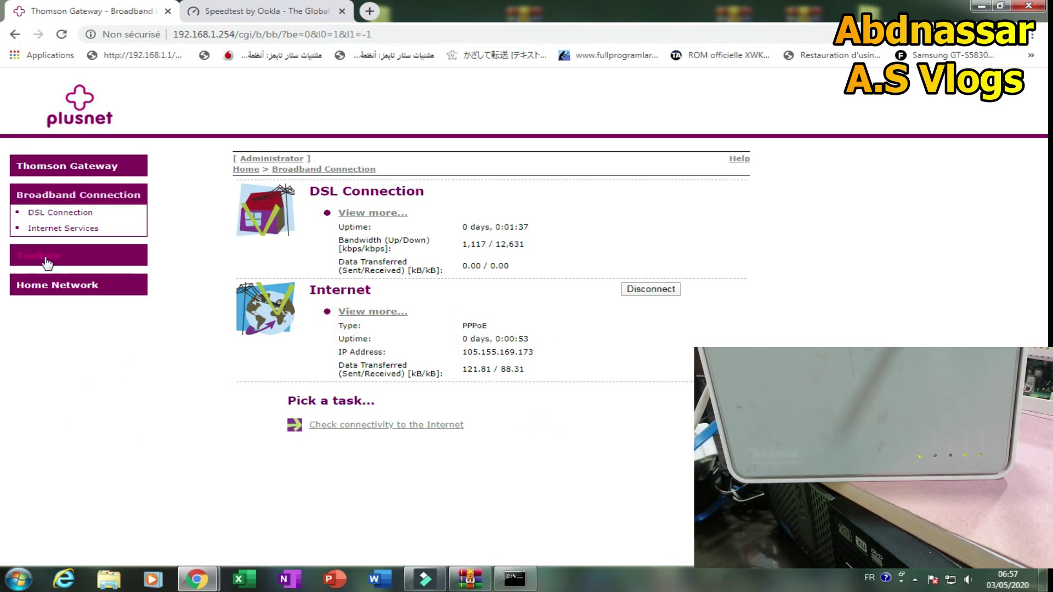
click(45, 286)
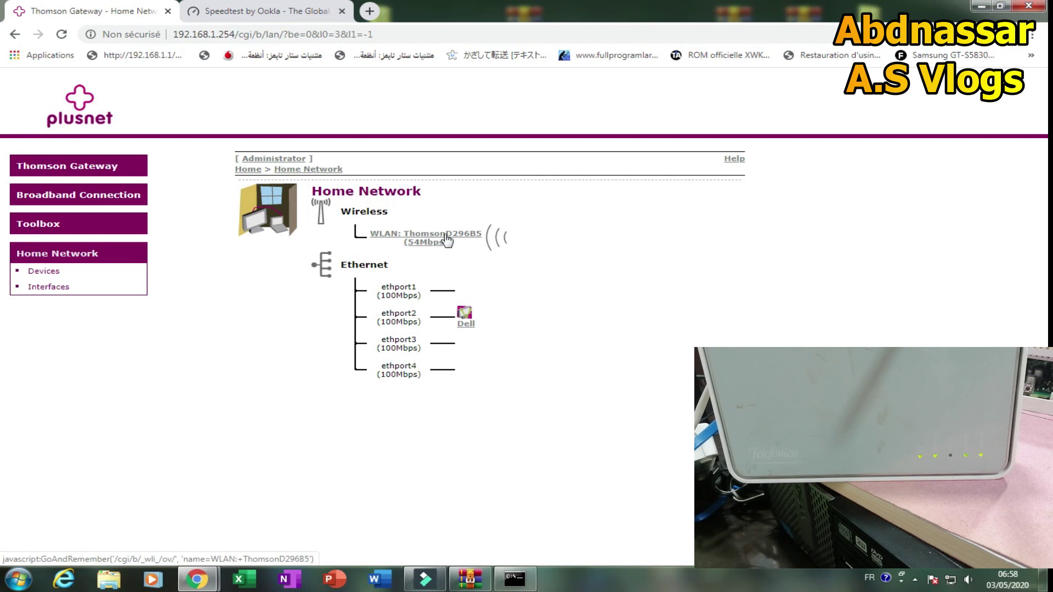
click(427, 237)
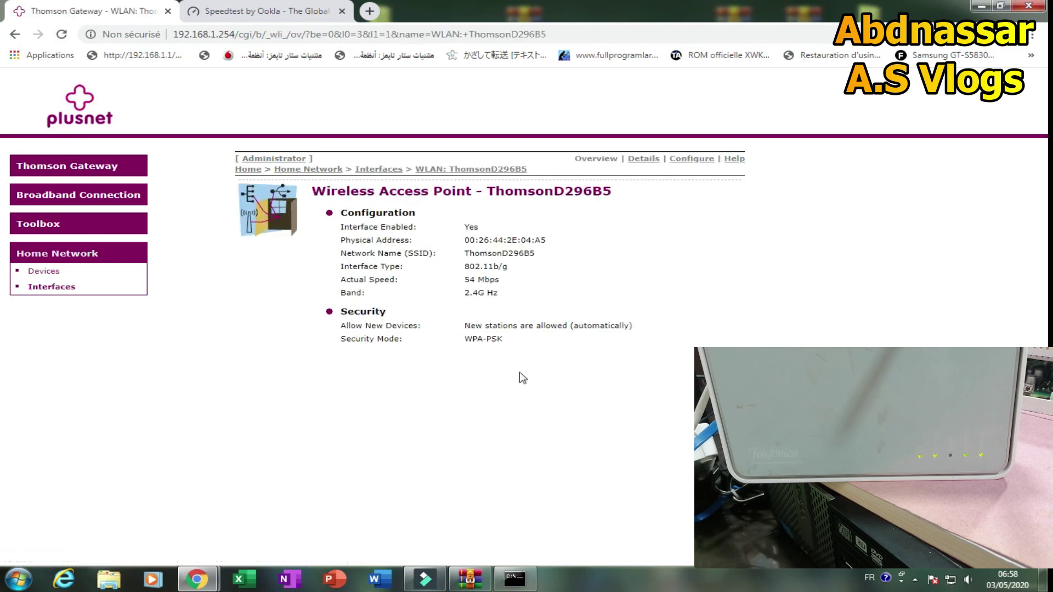
click(693, 159)
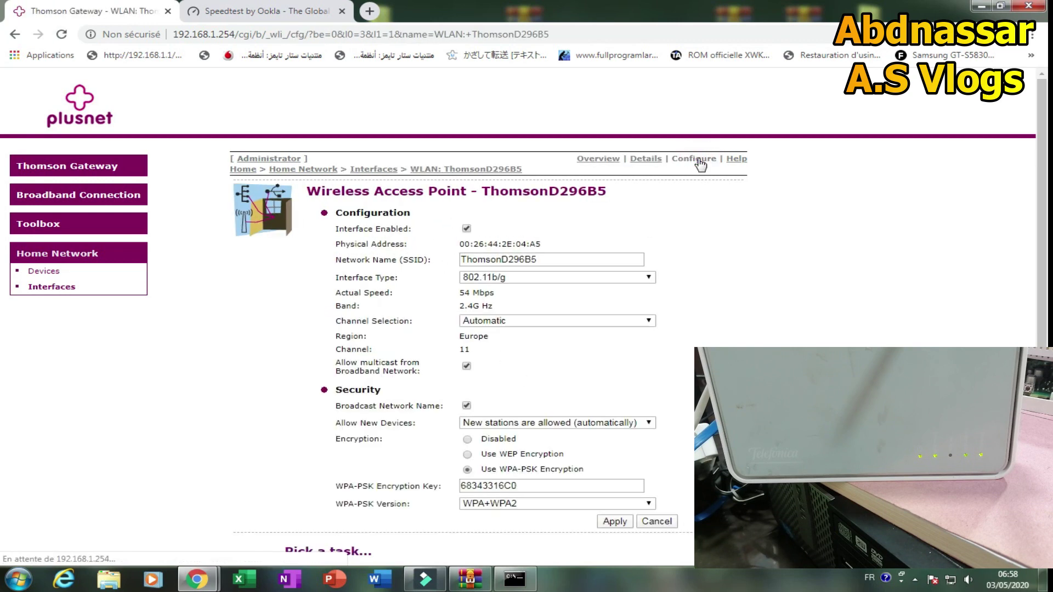
double_click(548, 260)
key(BackSpace)
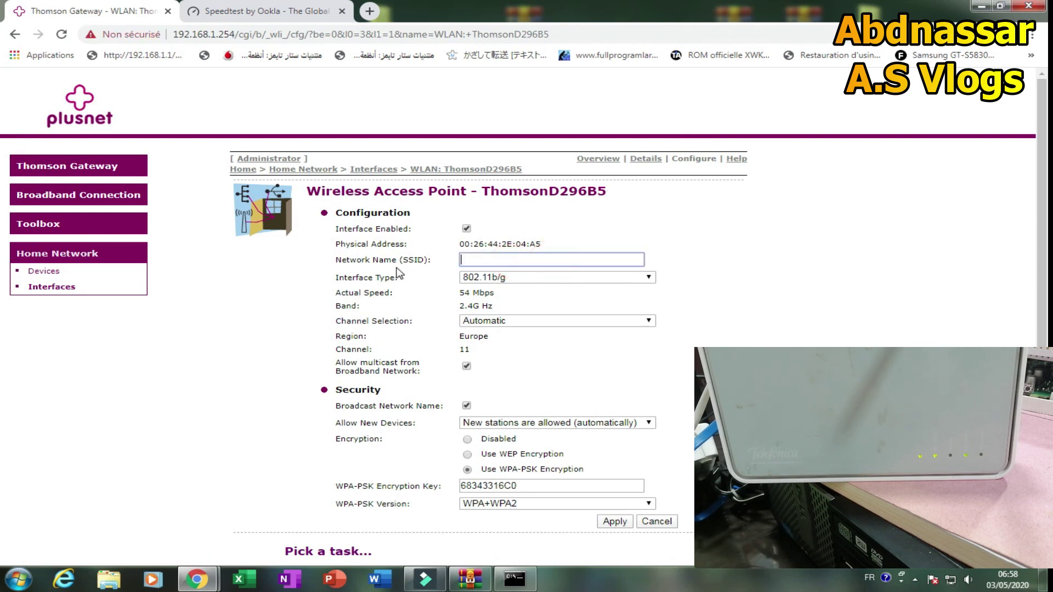
text(W)
click(482, 283)
Enter a new WPA-PSK encryption key and apply the wireless settings.
scroll(887, 337, down, 1)
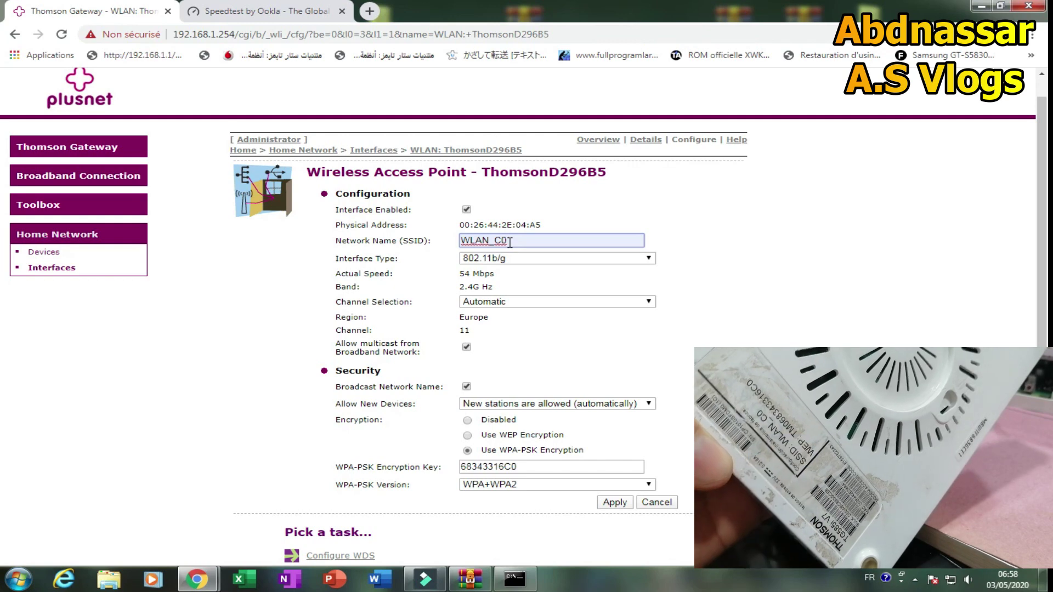
click(465, 467)
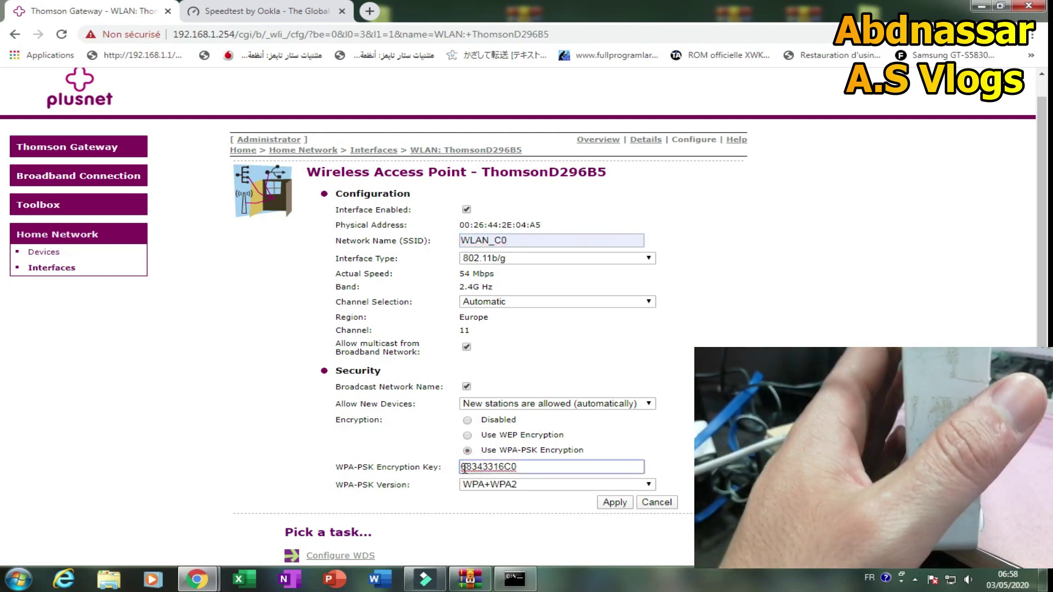
text(TM0)
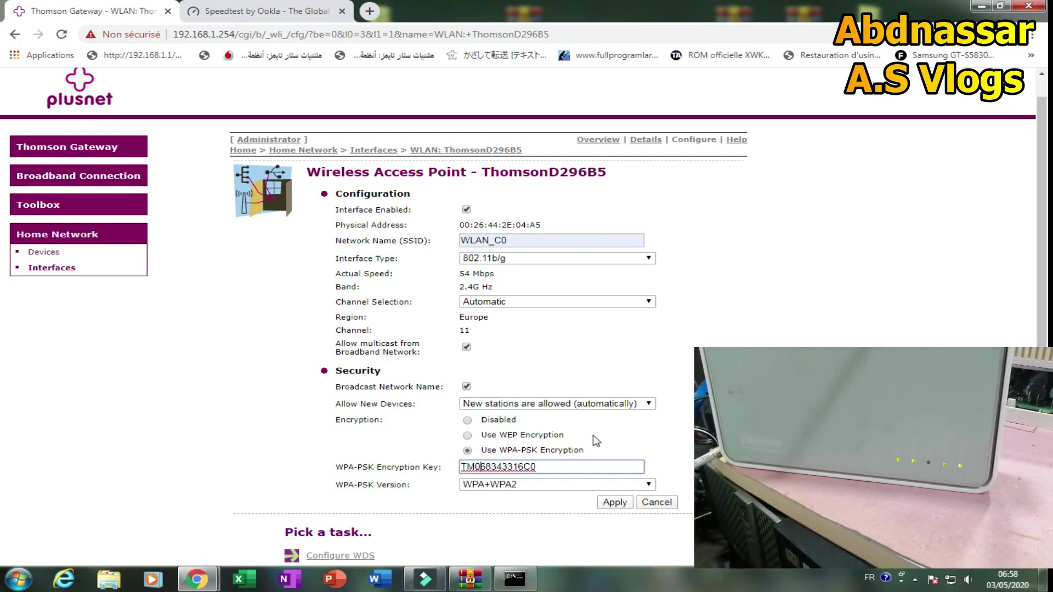
click(615, 503)
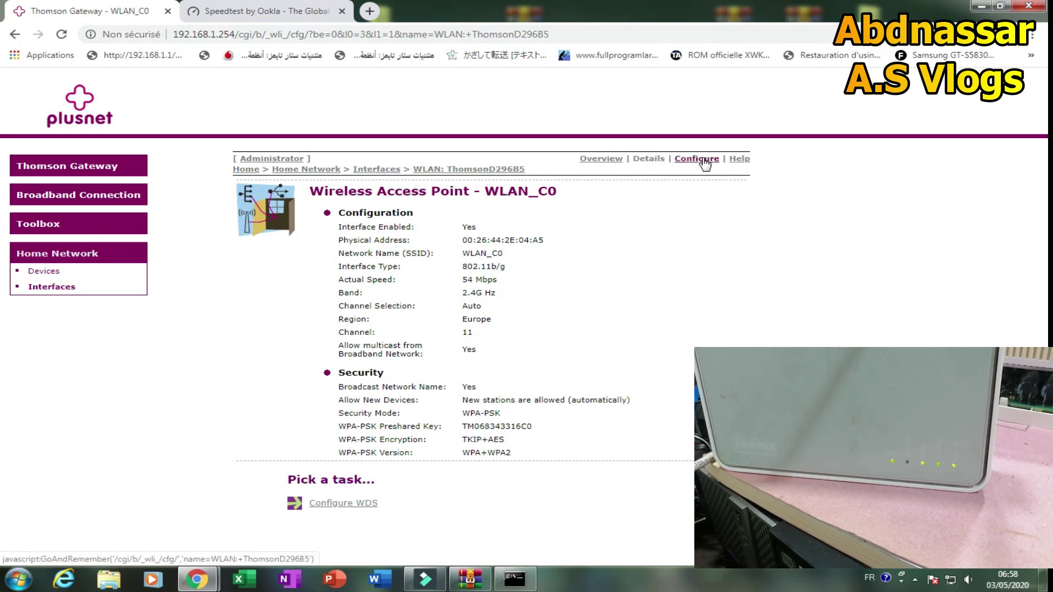
Keep wireless settings at Automatic channel, 802.11b/g, and automatic new-station access.
click(705, 160)
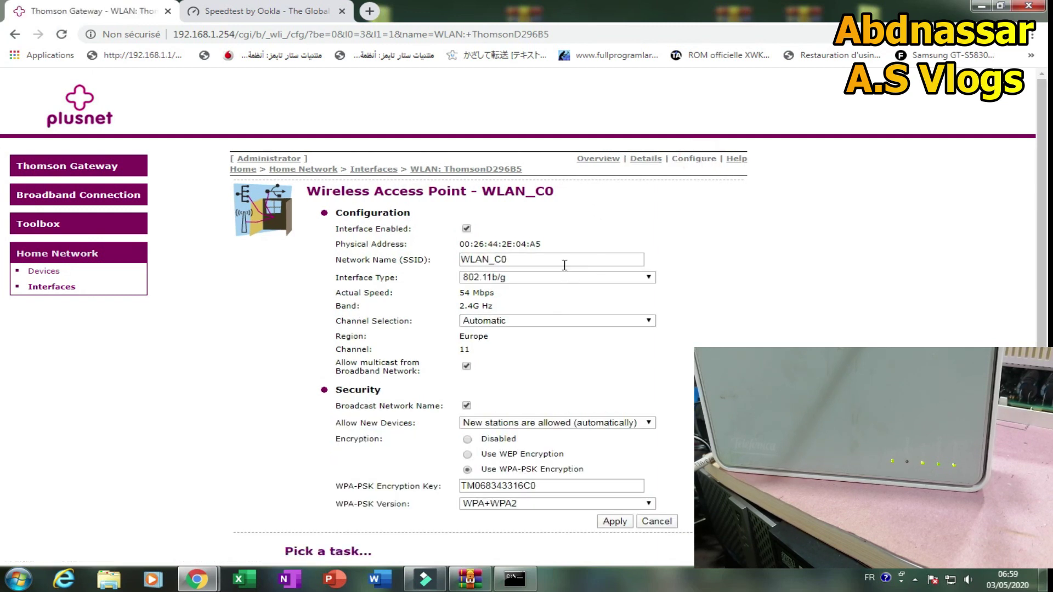
click(538, 321)
click(735, 323)
click(526, 277)
click(750, 318)
scroll(648, 399, down, 1)
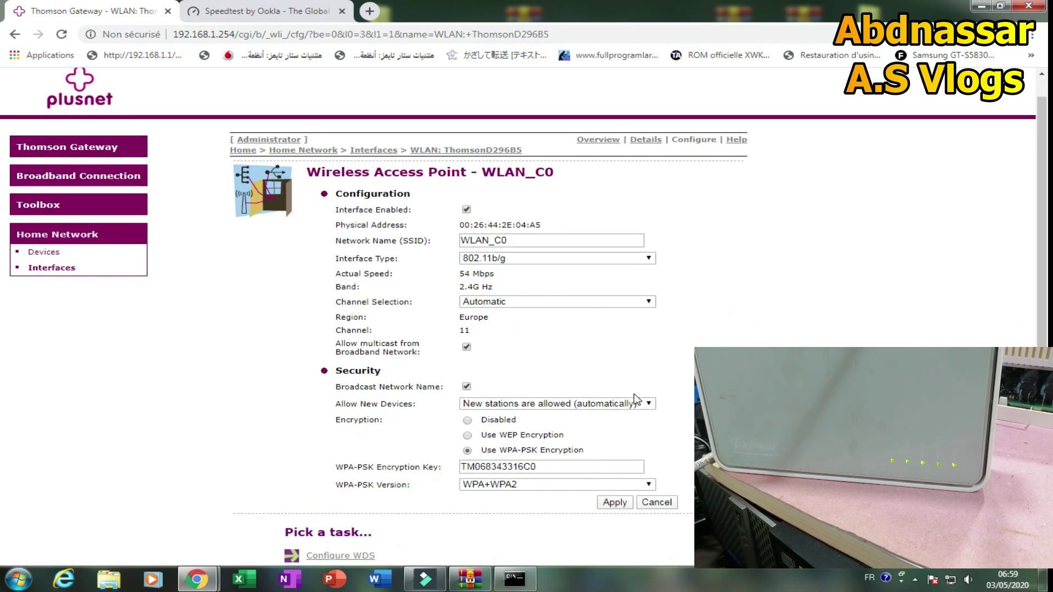
click(647, 404)
click(585, 405)
scroll(491, 263, up, 1)
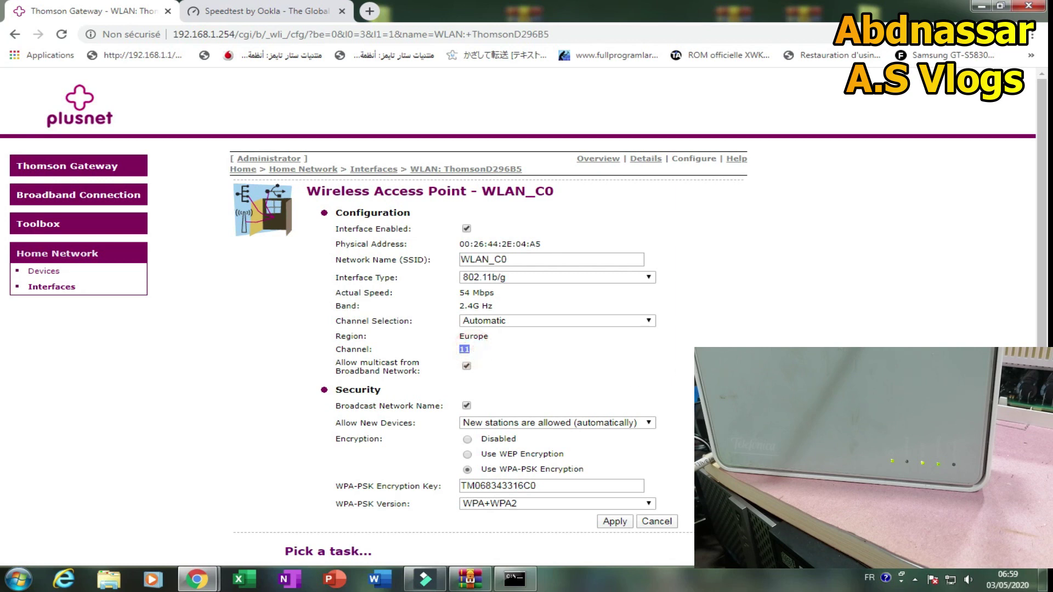
scroll(472, 351, down, 1)
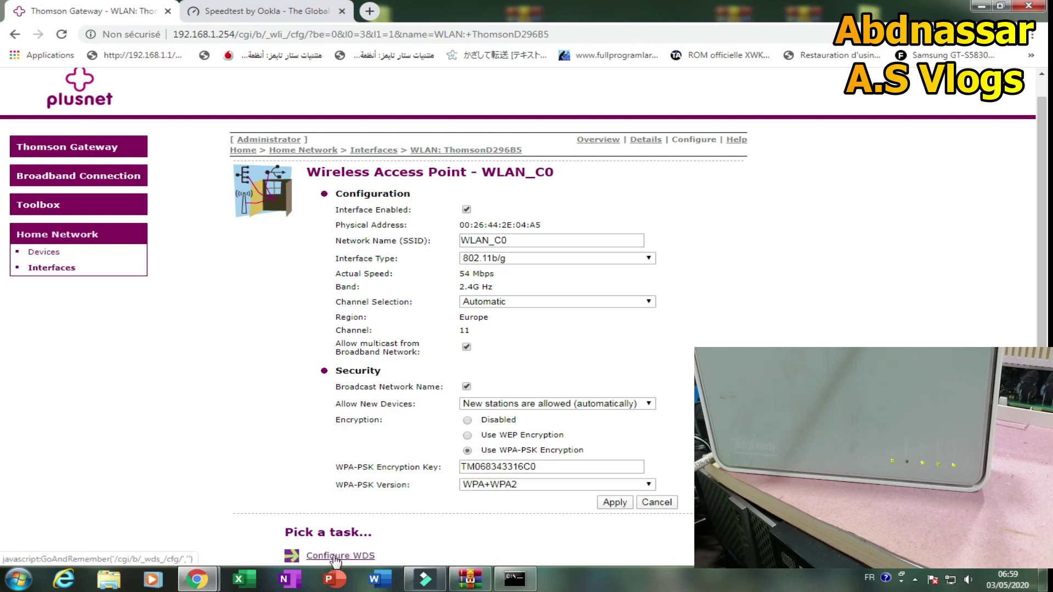
Toggle WDS on and back off without applying, then return to the gateway overview.
click(336, 557)
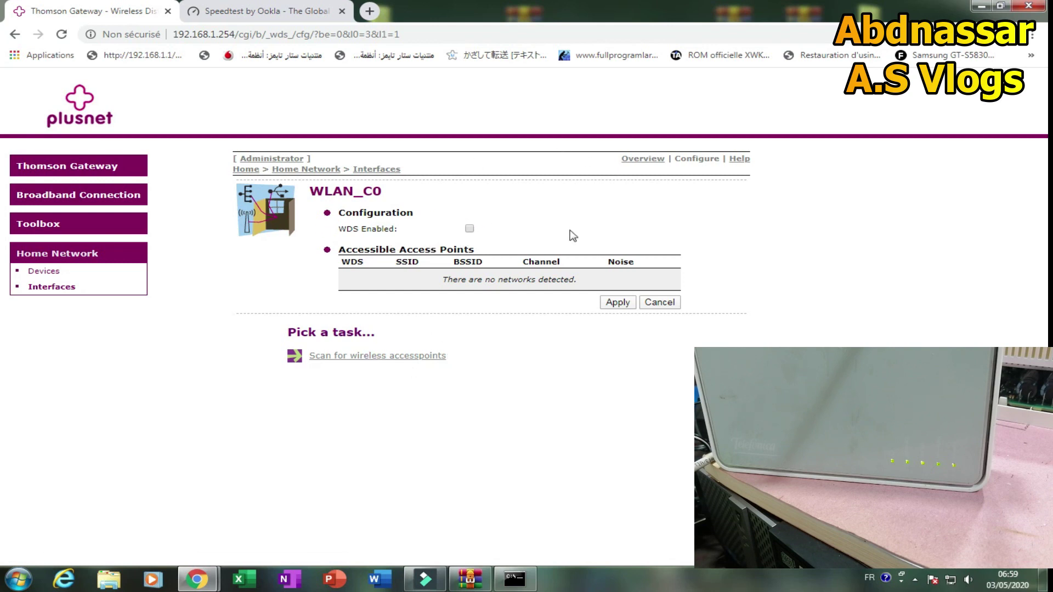
click(470, 230)
click(470, 228)
click(106, 165)
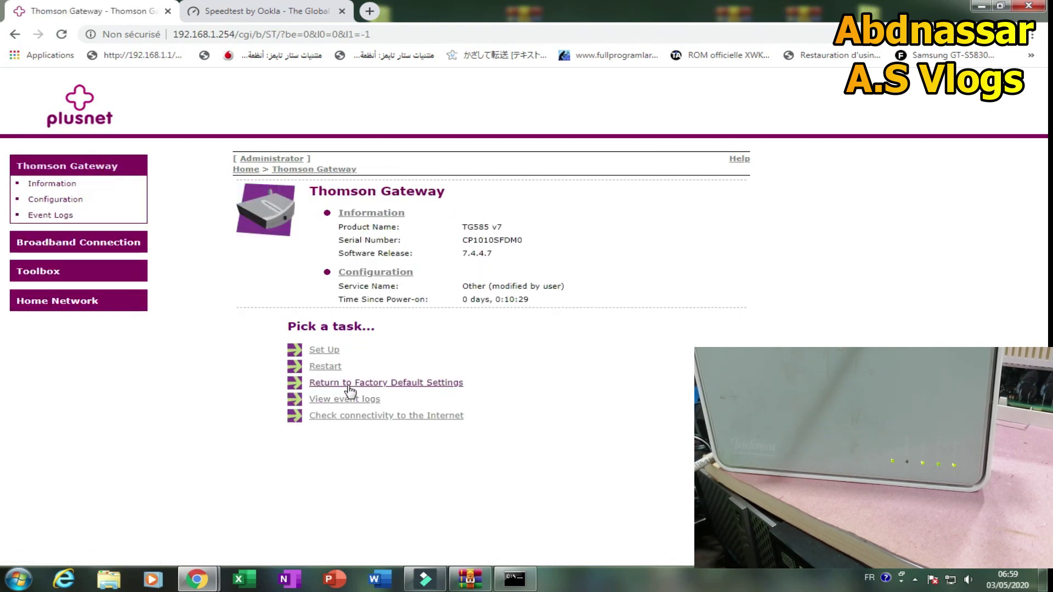
Look at the factory reset option, back out, and go to Save or Restore Configuration.
click(352, 384)
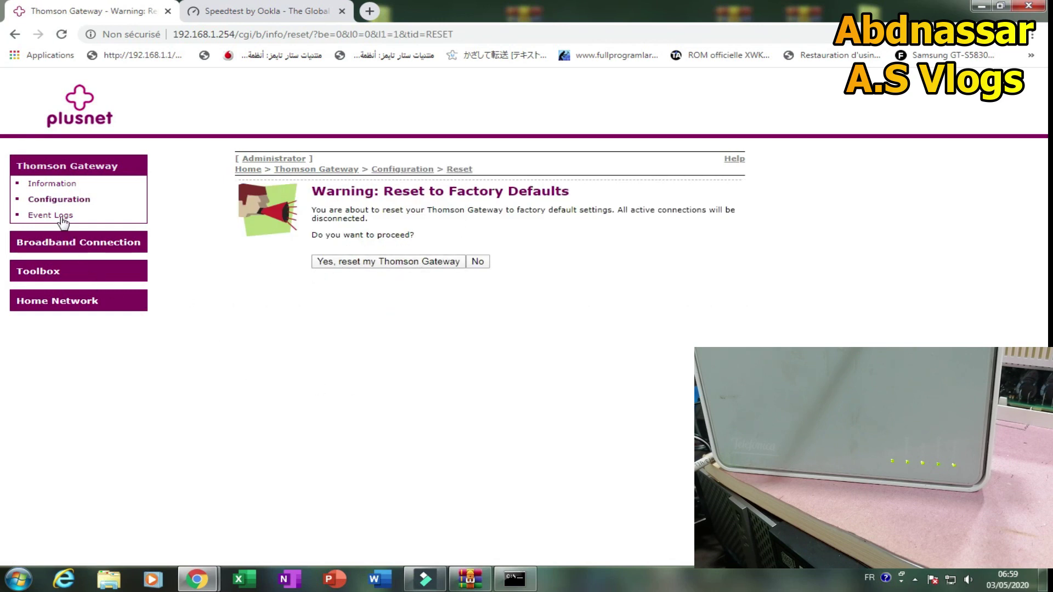
click(55, 200)
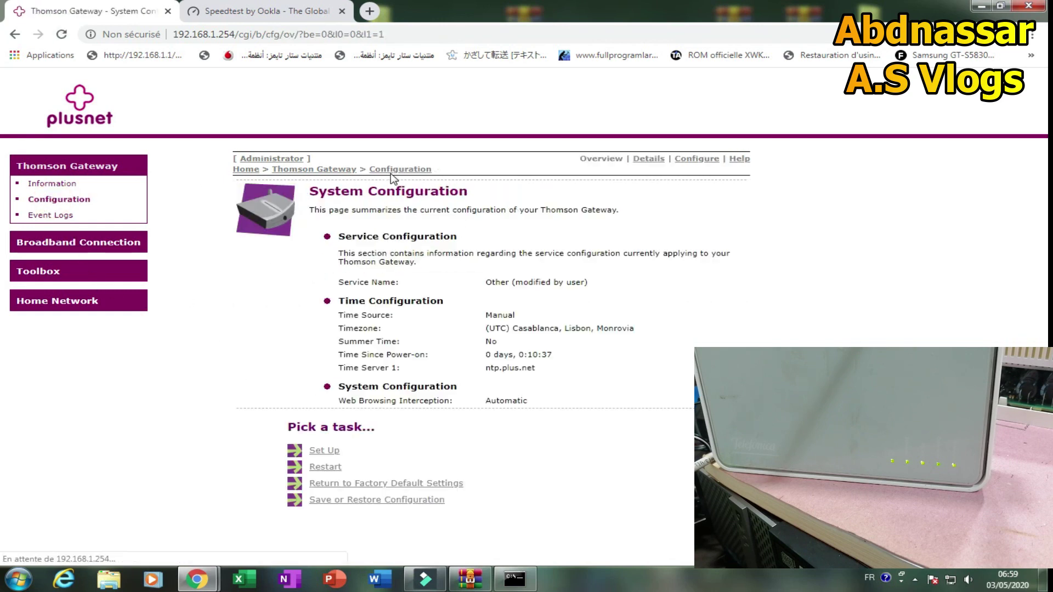
click(361, 501)
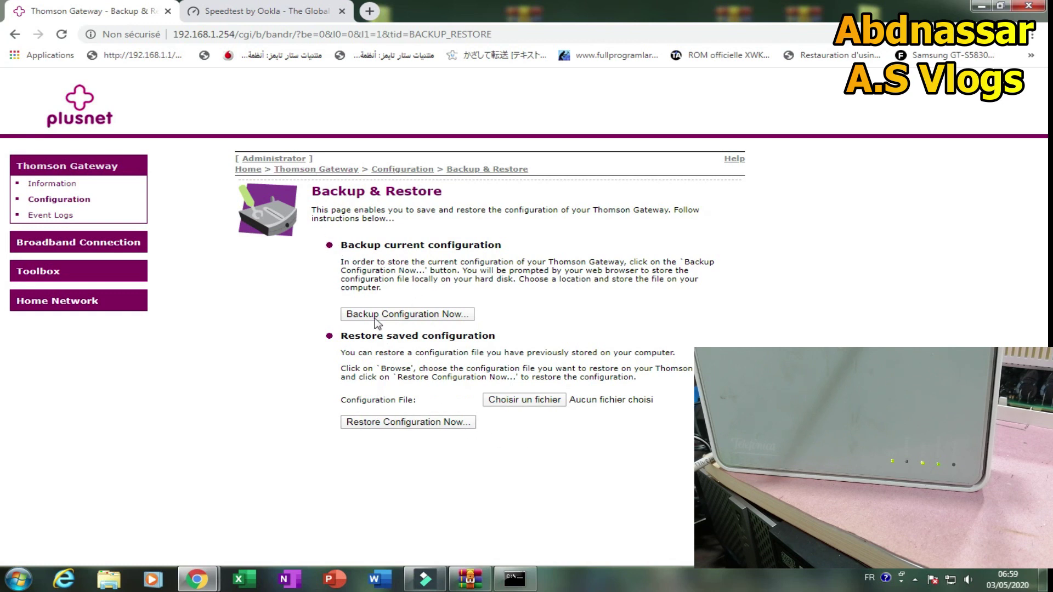
Back up the configuration now and keep the downloaded user (3).ini file.
click(418, 315)
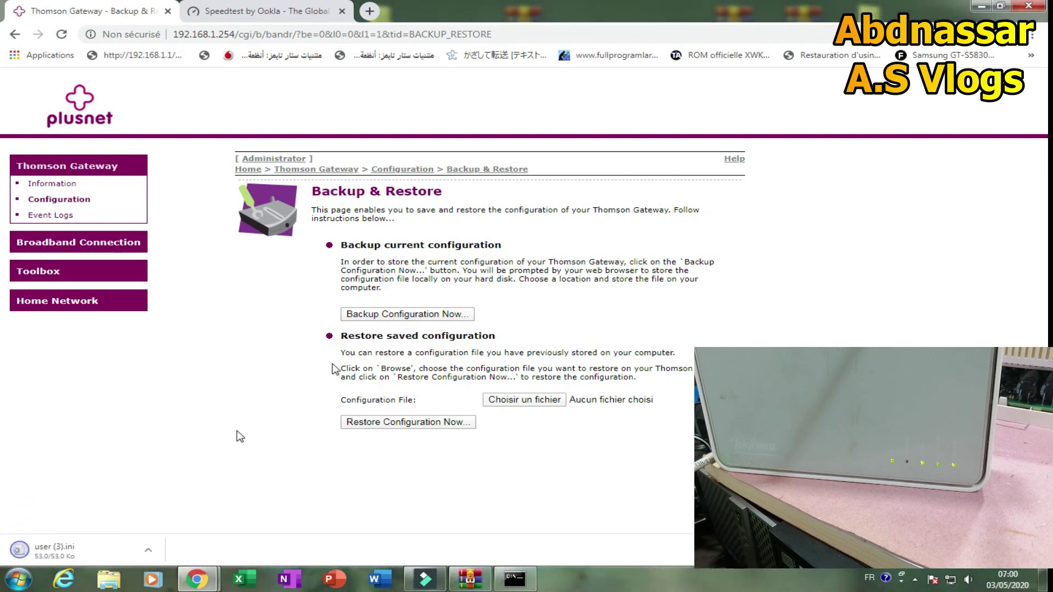
click(297, 550)
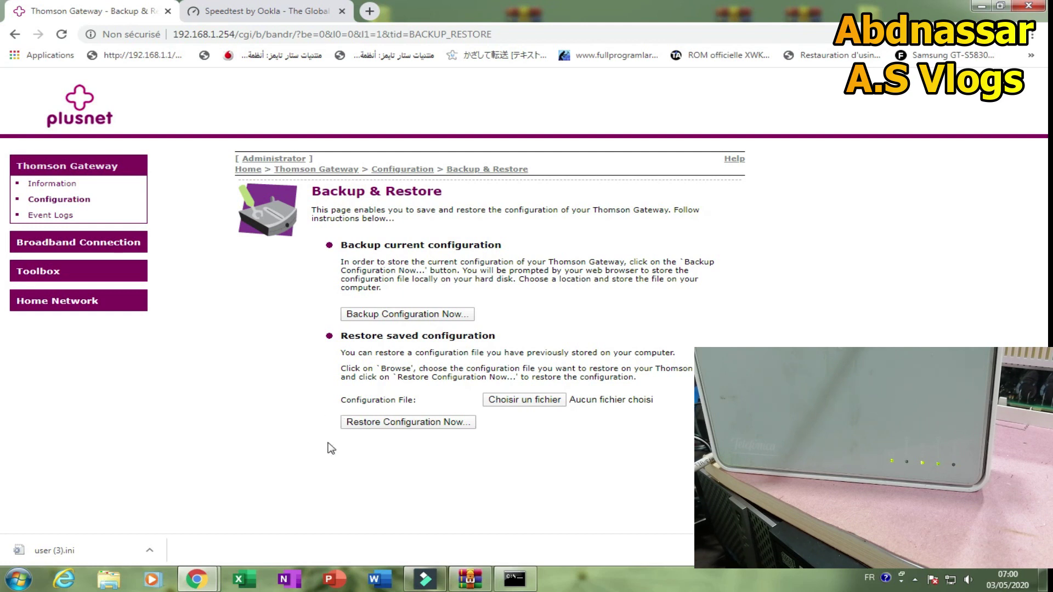
click(919, 583)
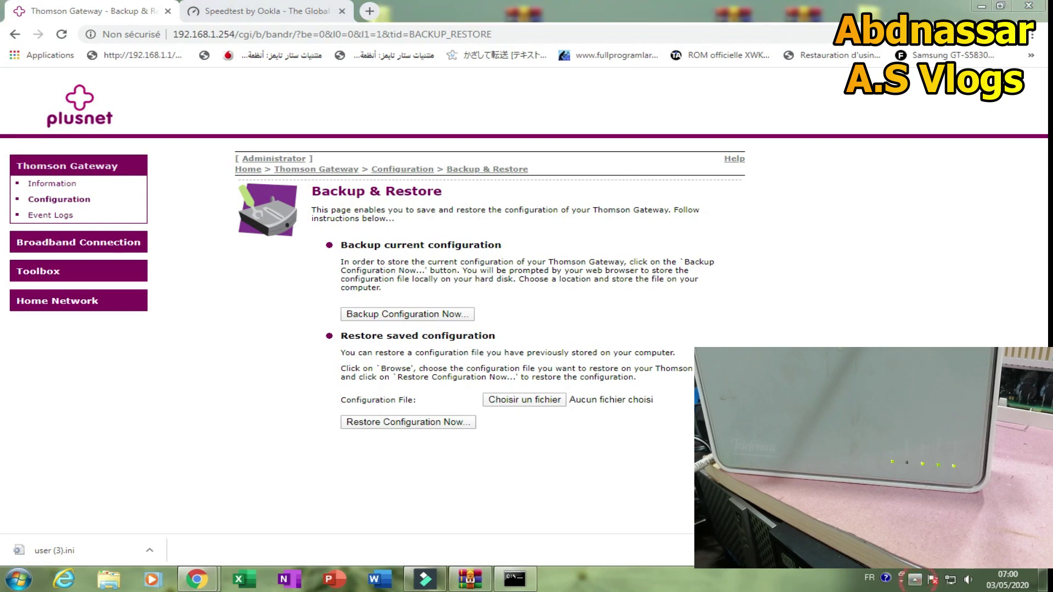